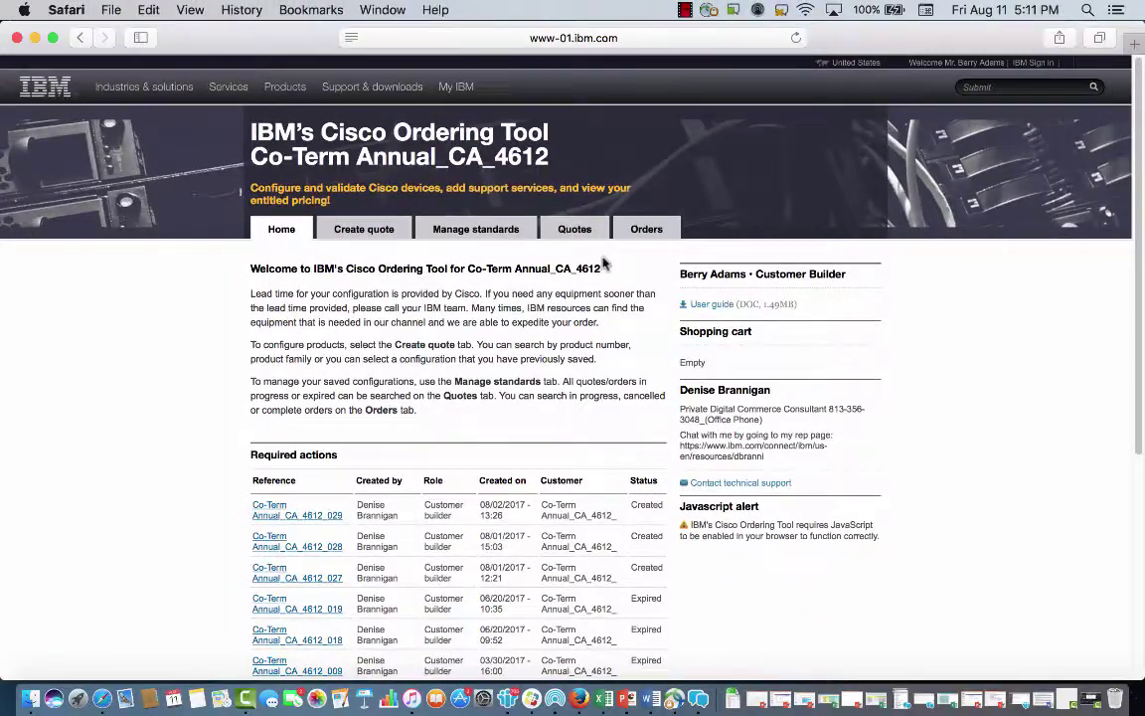
Step: Open the Create quote page to search Cisco configurations by product number
click(354, 233)
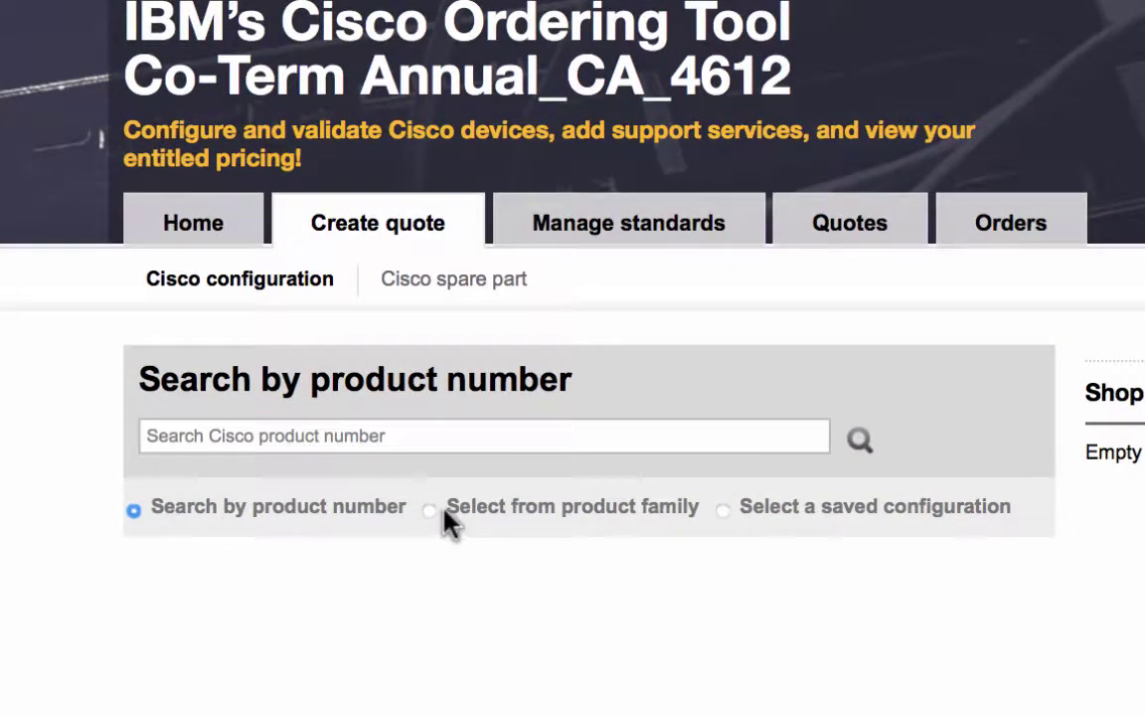
Step: Search by product number for C1-AIR-CT8540-K9 and select the 8540 controller from the results
click(430, 507)
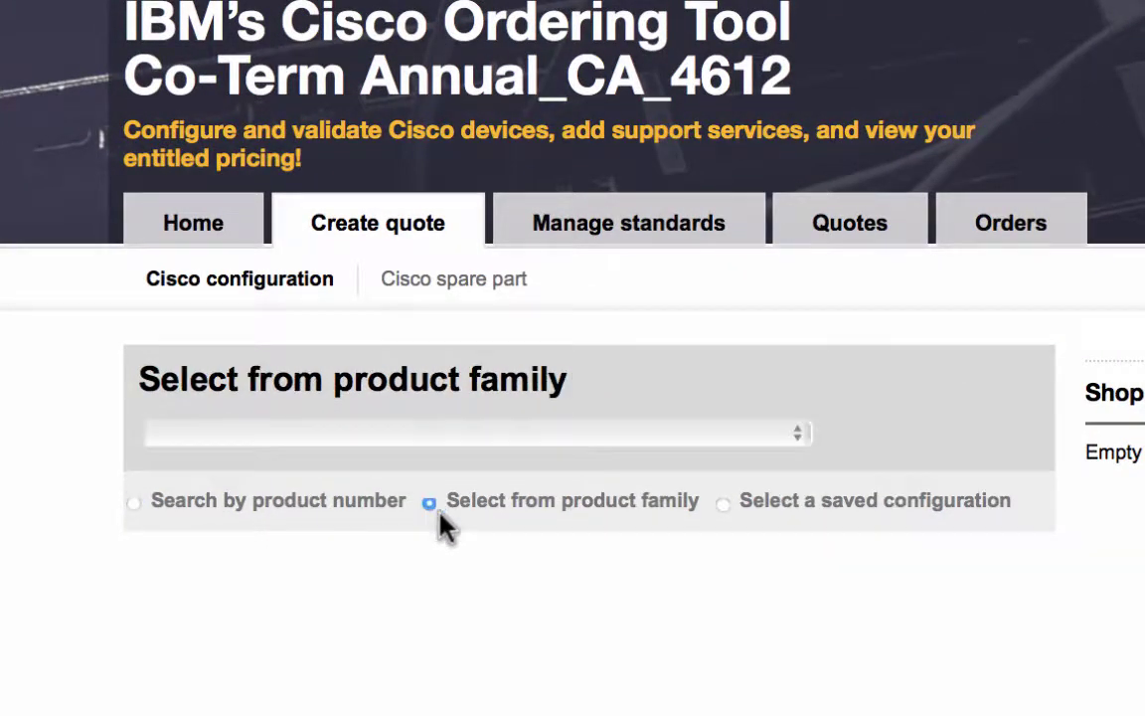
click(724, 504)
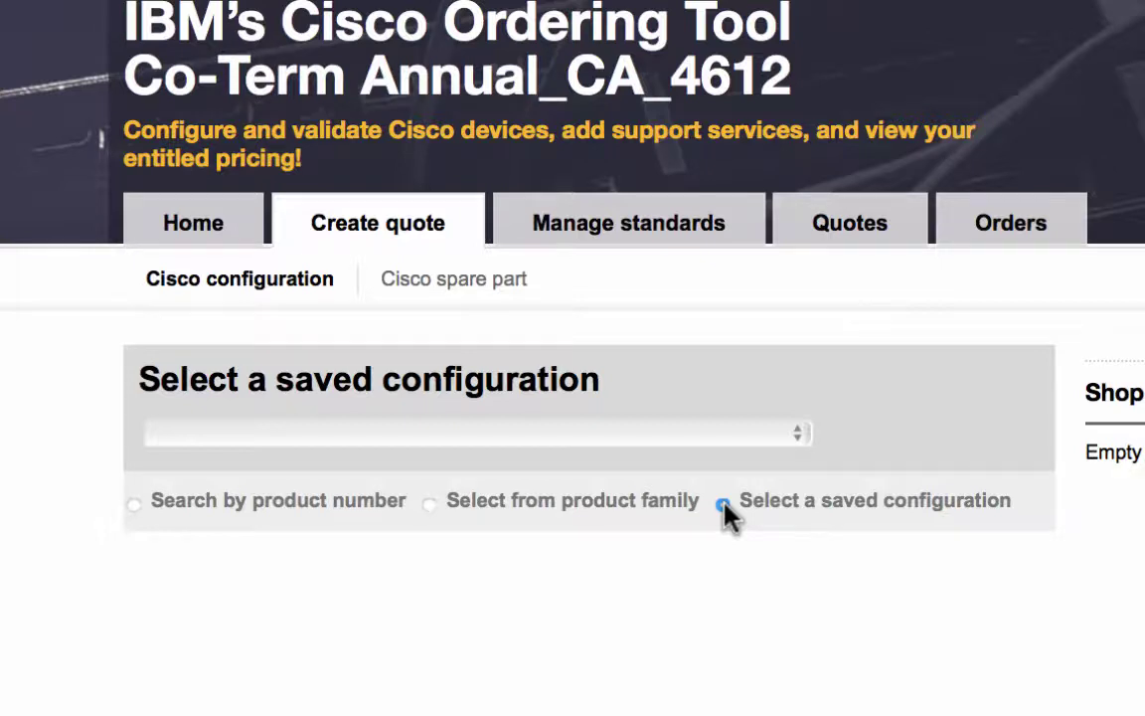
click(129, 509)
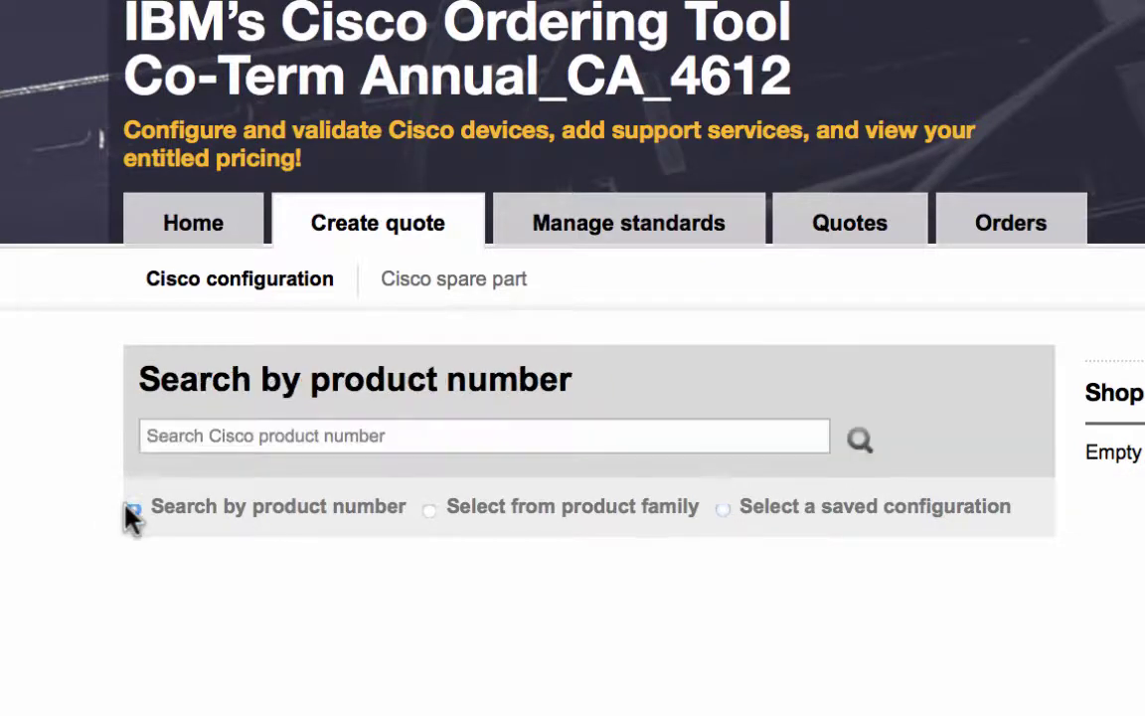
click(224, 434)
text(C1-AIR-CT8540-K9)
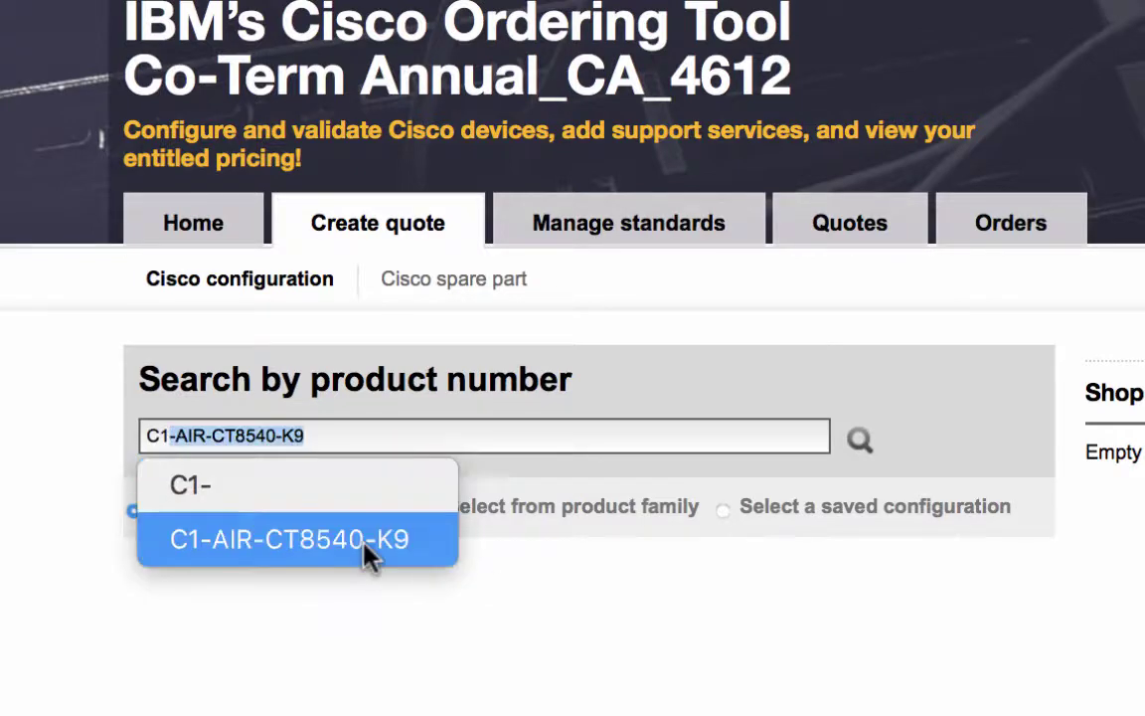
click(366, 542)
click(859, 443)
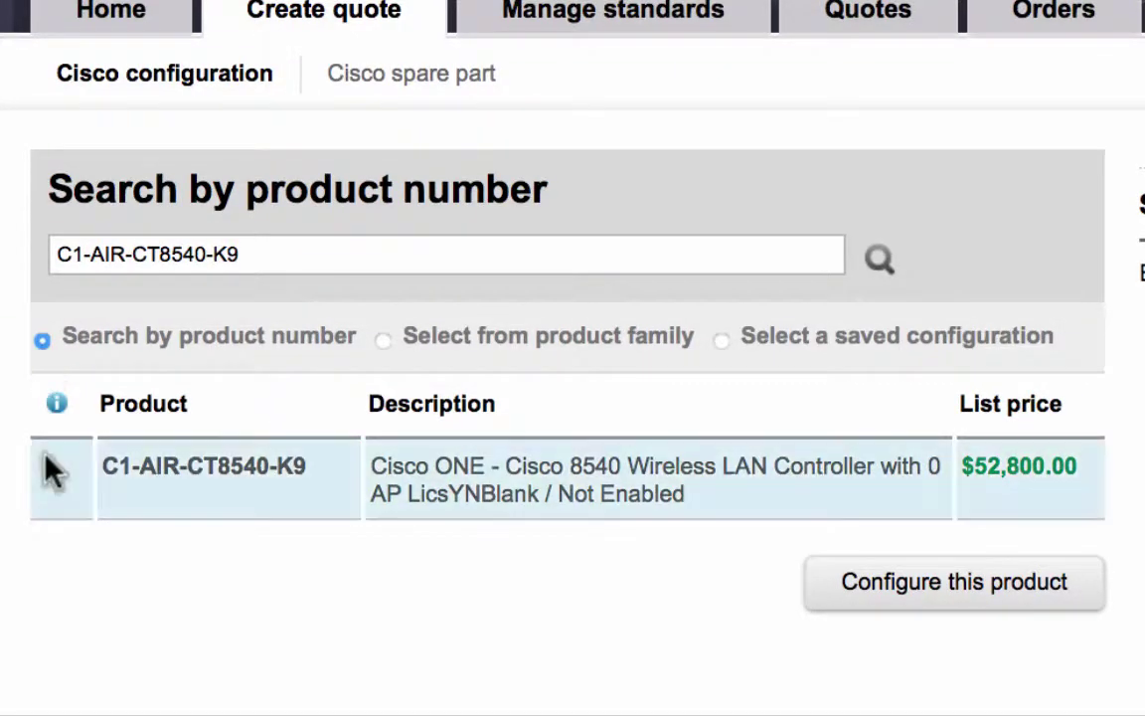
click(47, 470)
Step: Configure the C1-AIR-CT8540-K9 controller to show its component options and power warnings
click(939, 596)
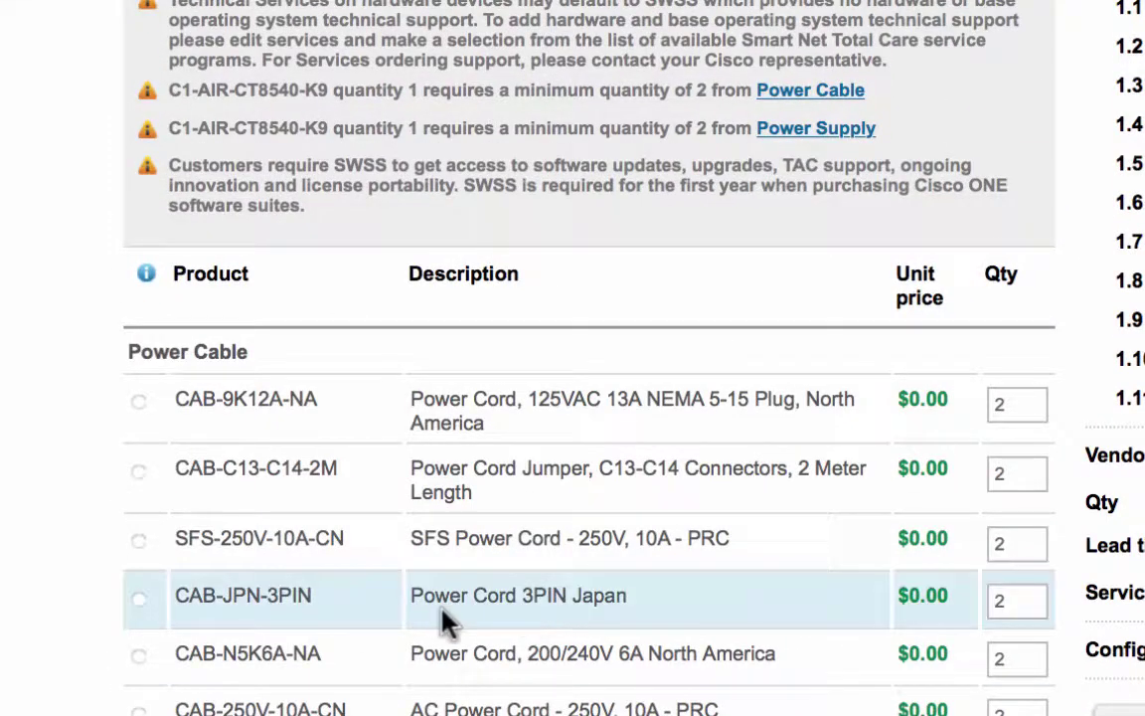
Step: Select the CAB-9K12A-NA cord, the AIR-PSU2V2-1200W supply, and one C1FPAIRK9 Foundation Perpetual license
click(140, 403)
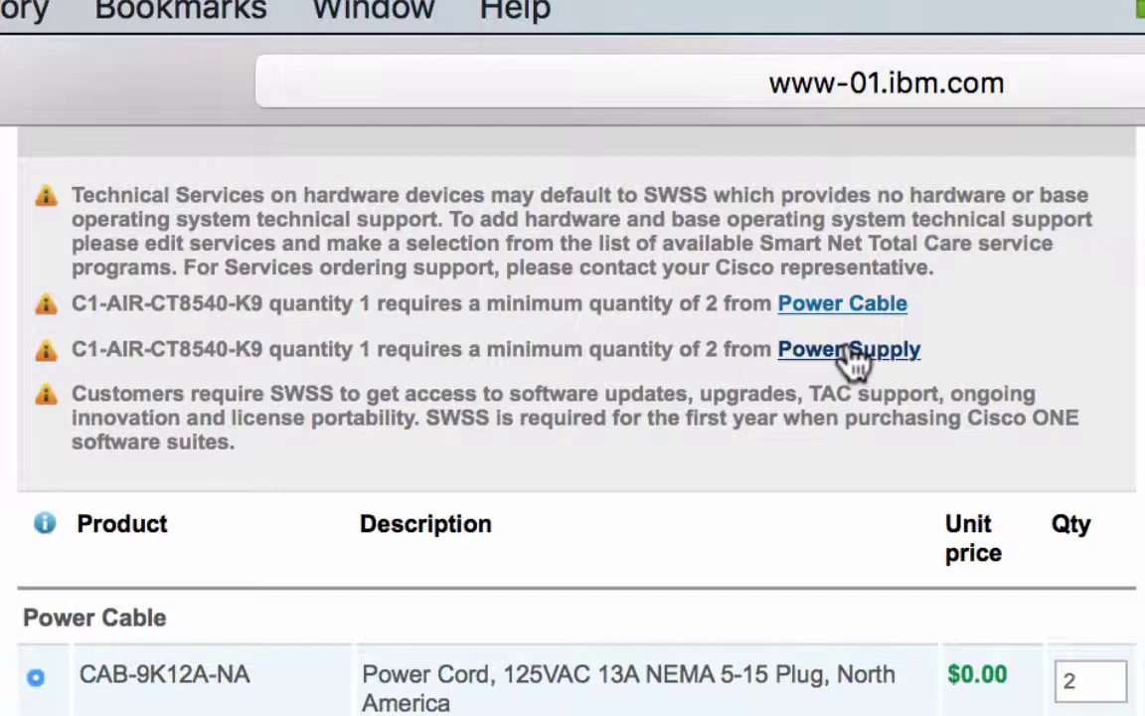
click(850, 352)
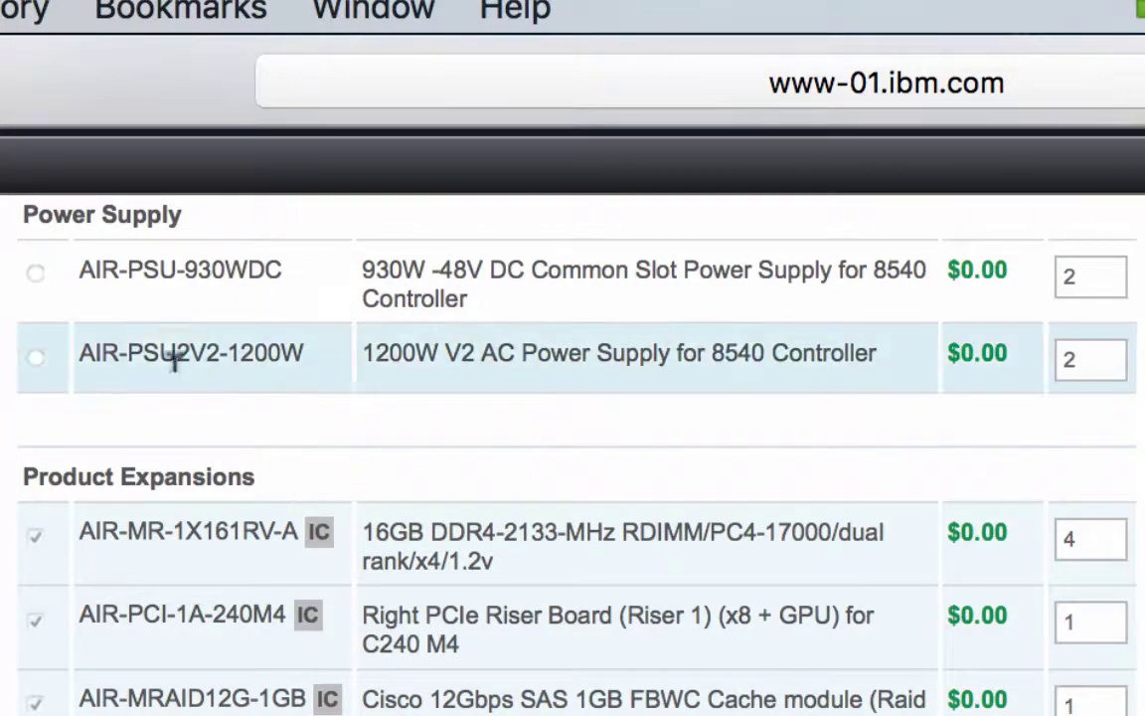
click(36, 357)
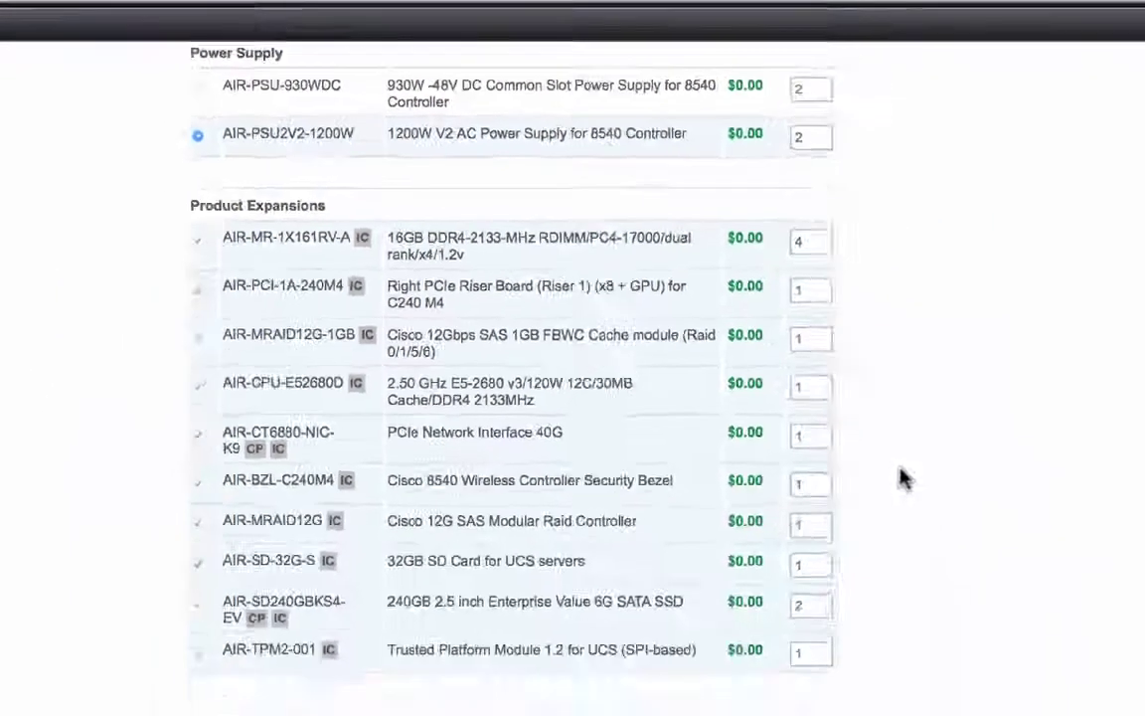
scroll(711, 664, down, 10)
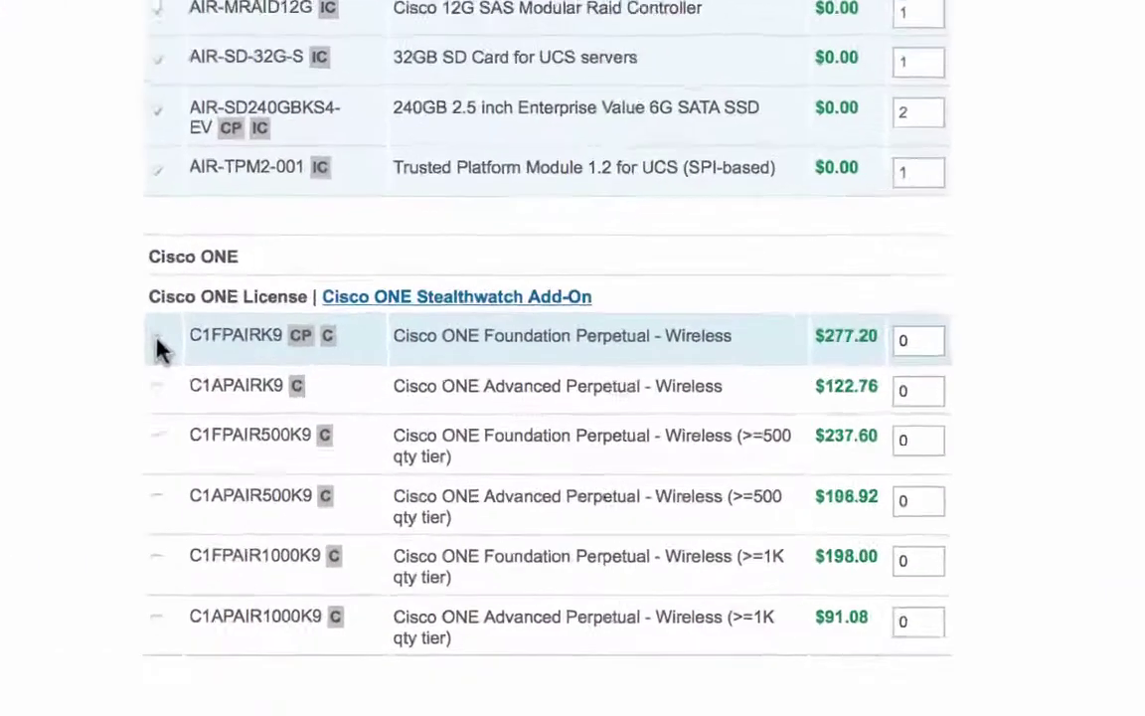
click(157, 343)
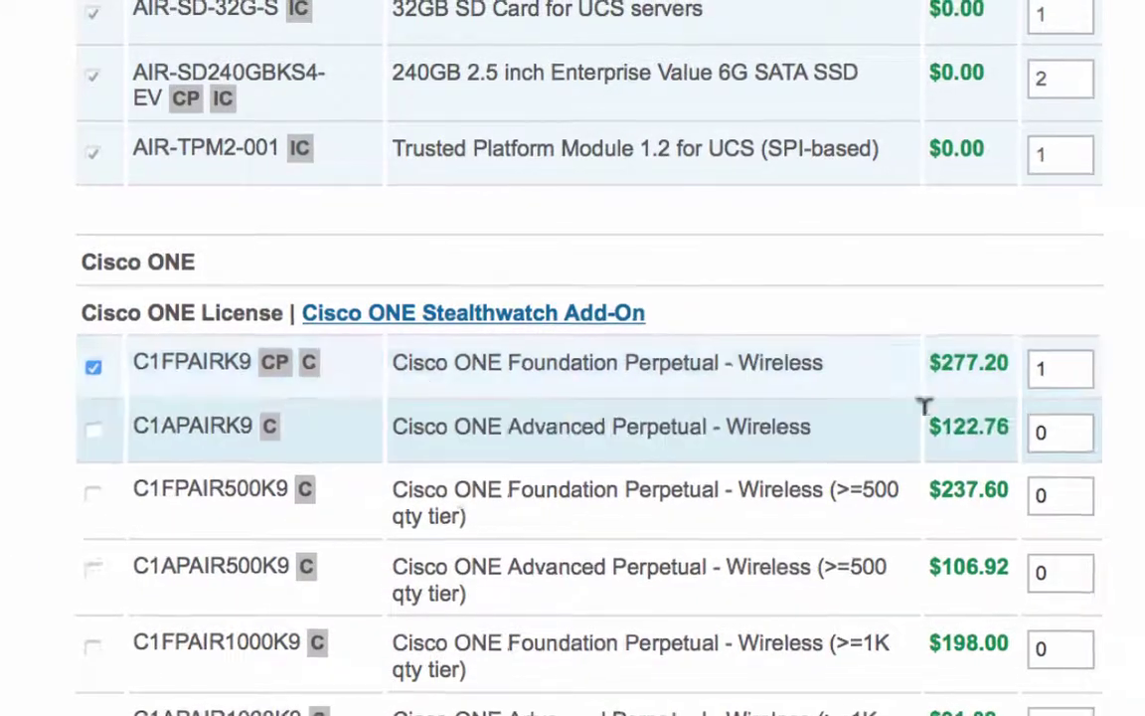
scroll(1036, 313, up, 15)
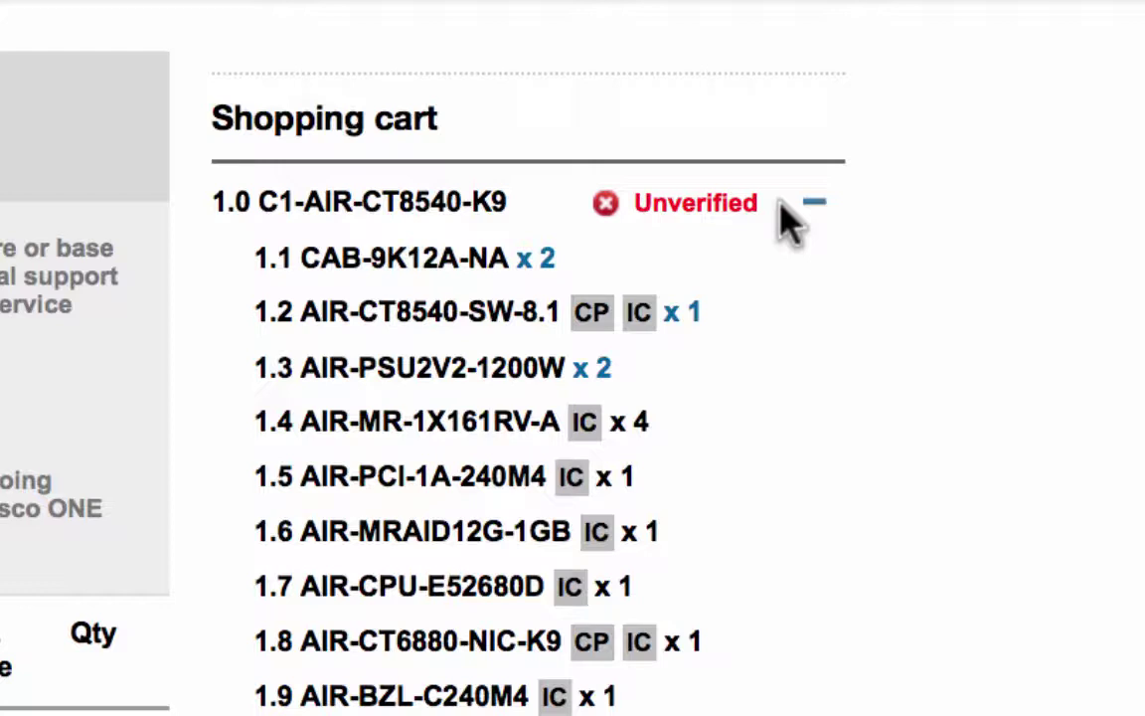
Step: Change the configuration quantity to 3 and keep it With service
mouse_move(694, 247)
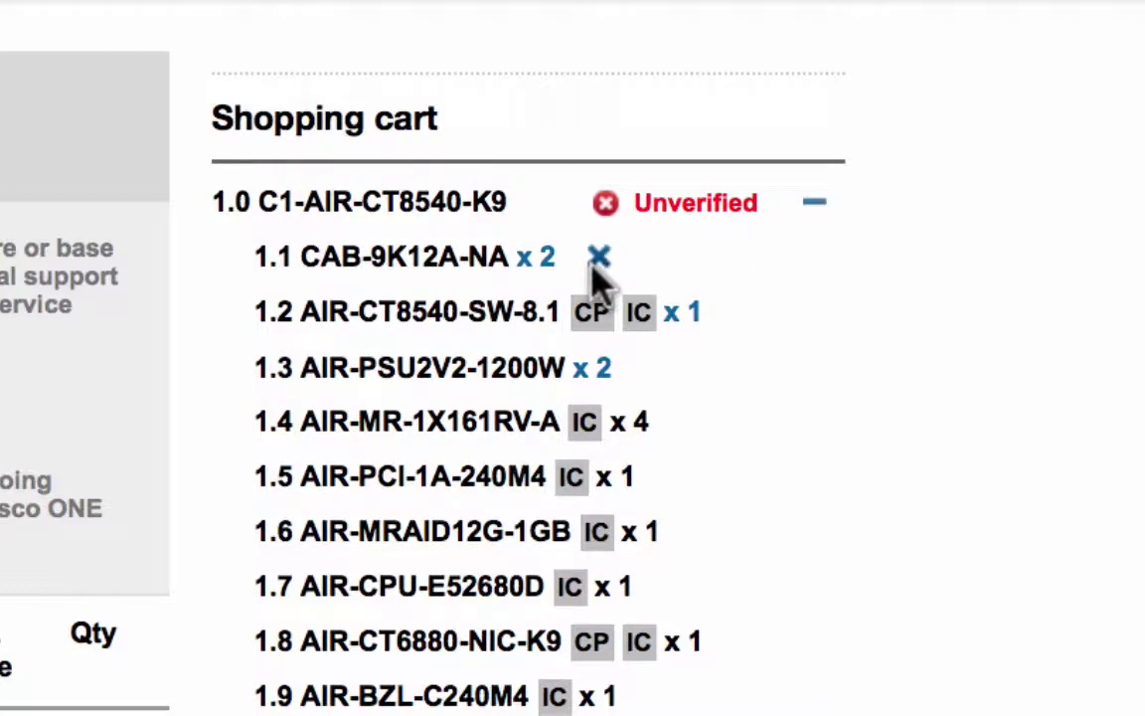
mouse_move(634, 290)
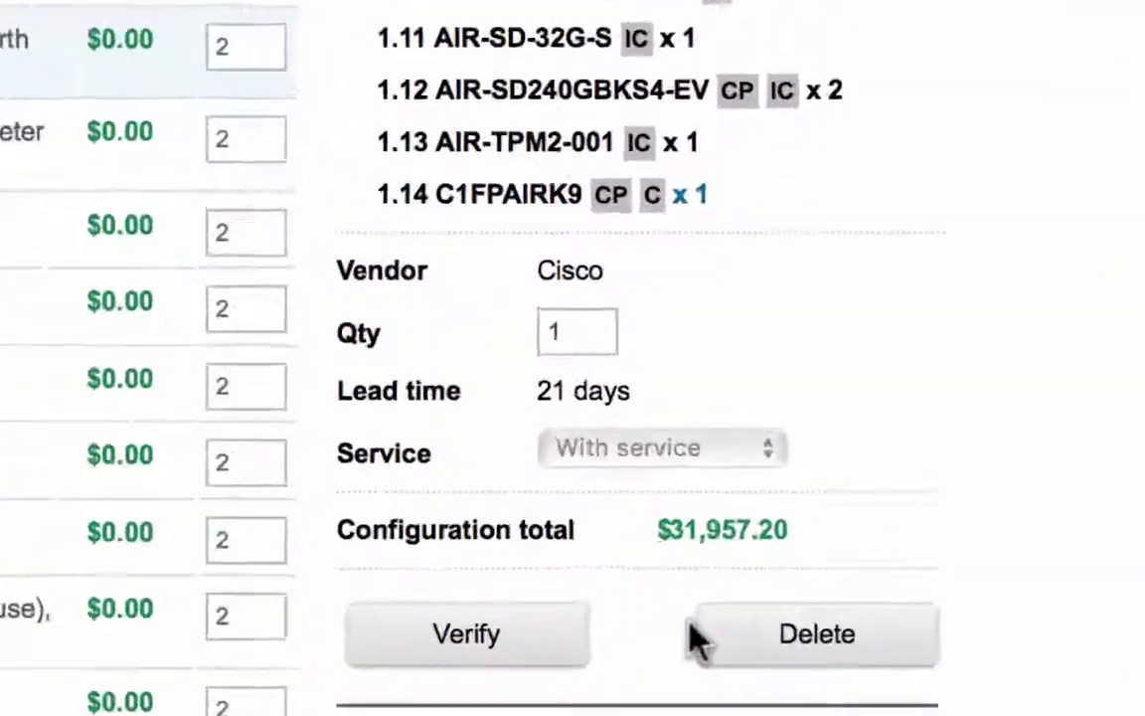
click(522, 333)
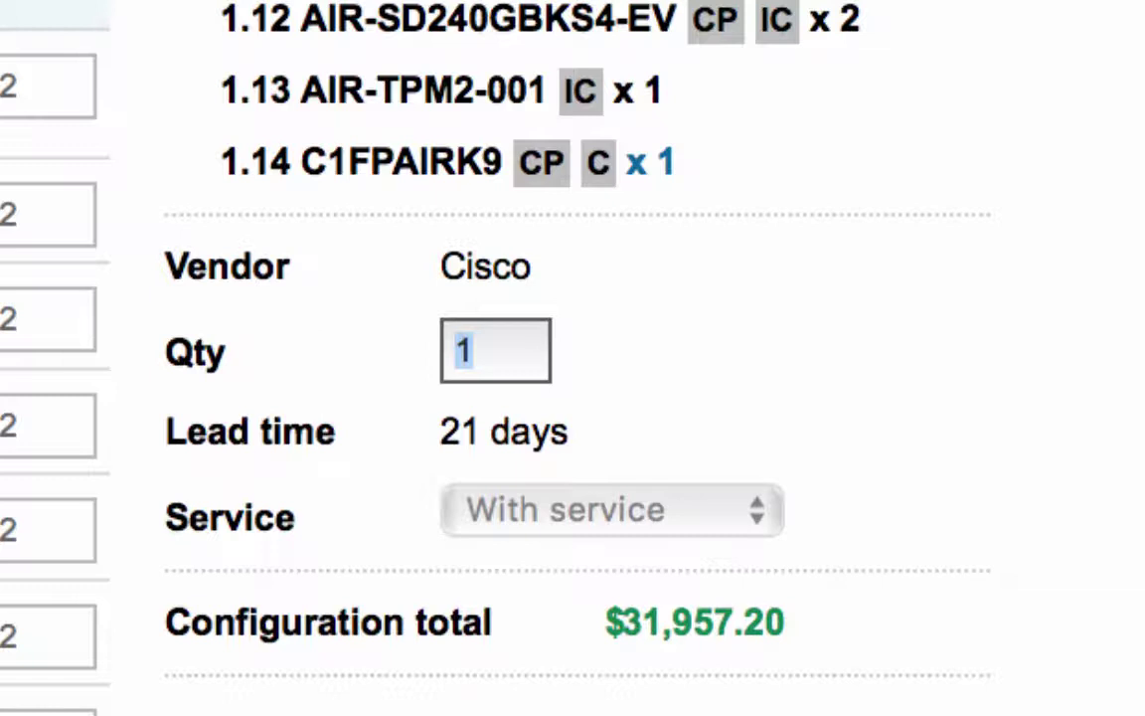
text(3)
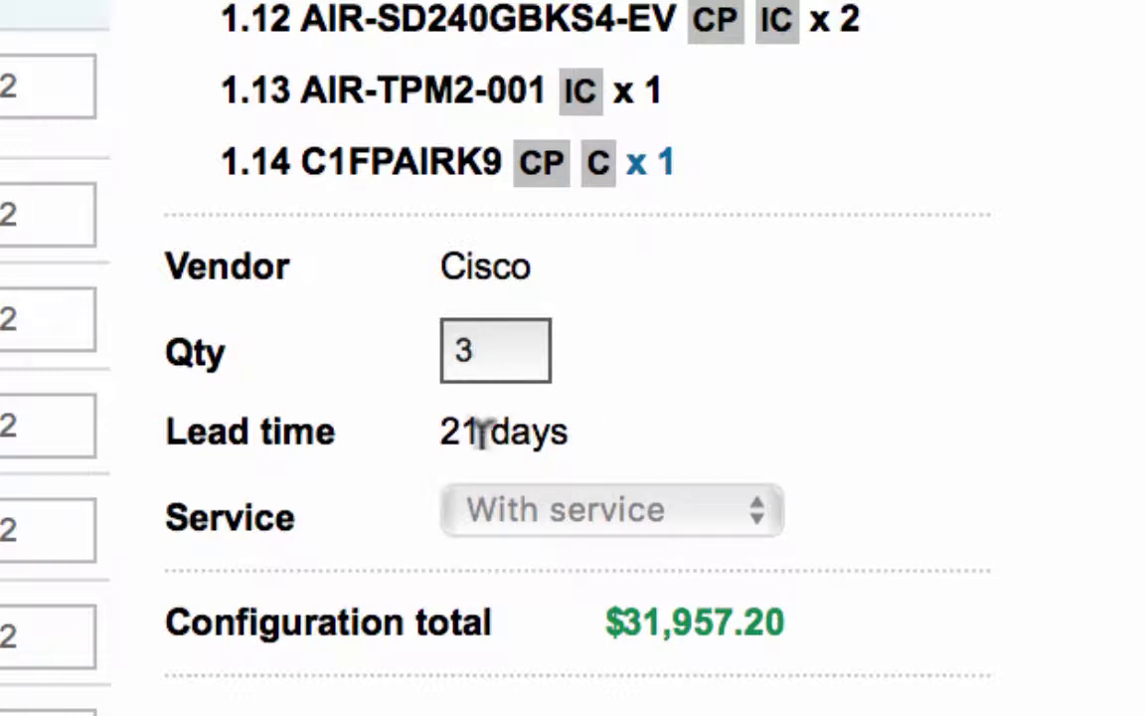
click(712, 513)
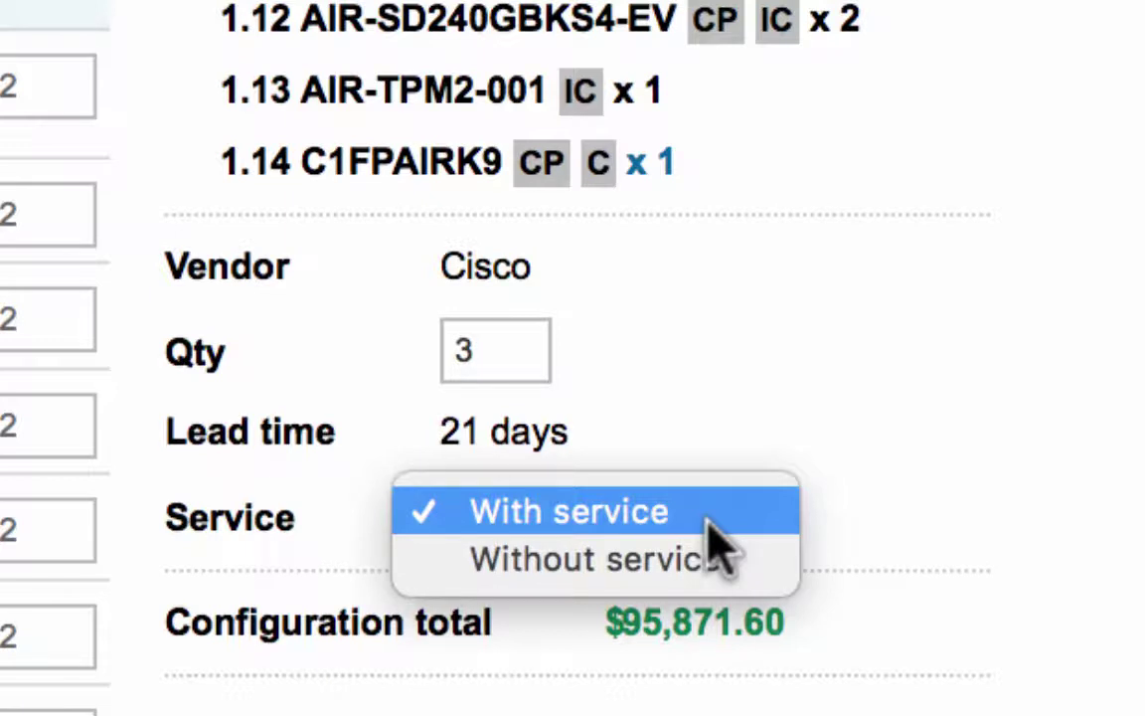
click(708, 518)
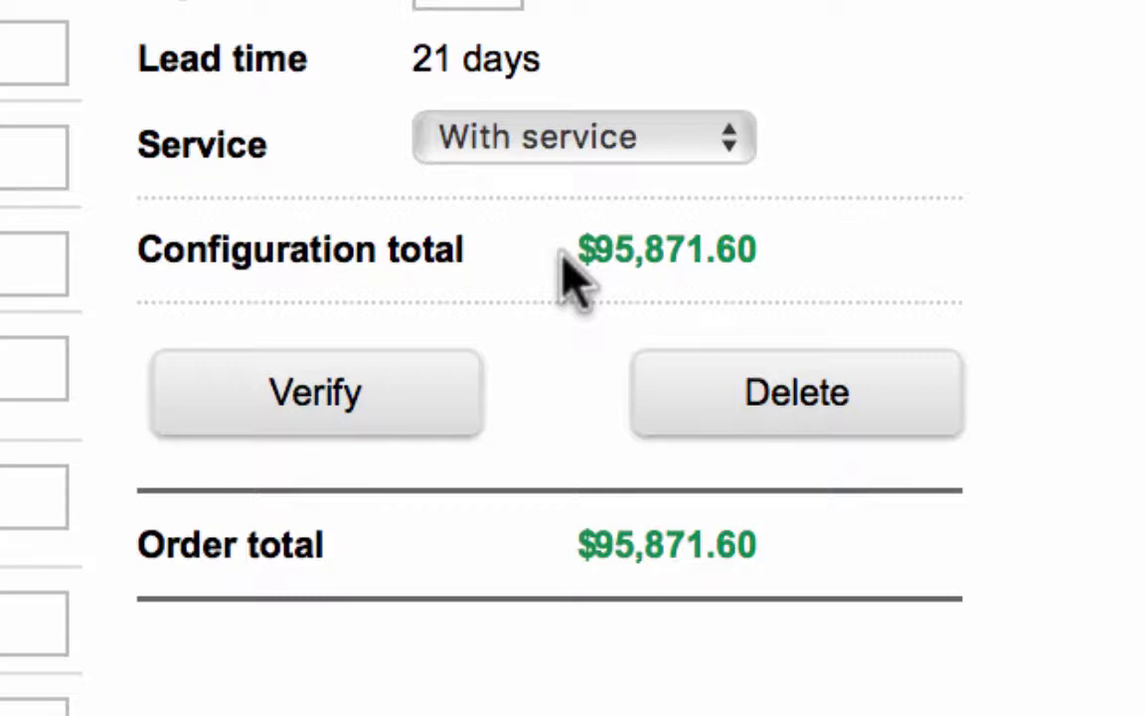
Step: Verify the configuration, proceed to checkout, and dismiss the warnings with Done
click(350, 408)
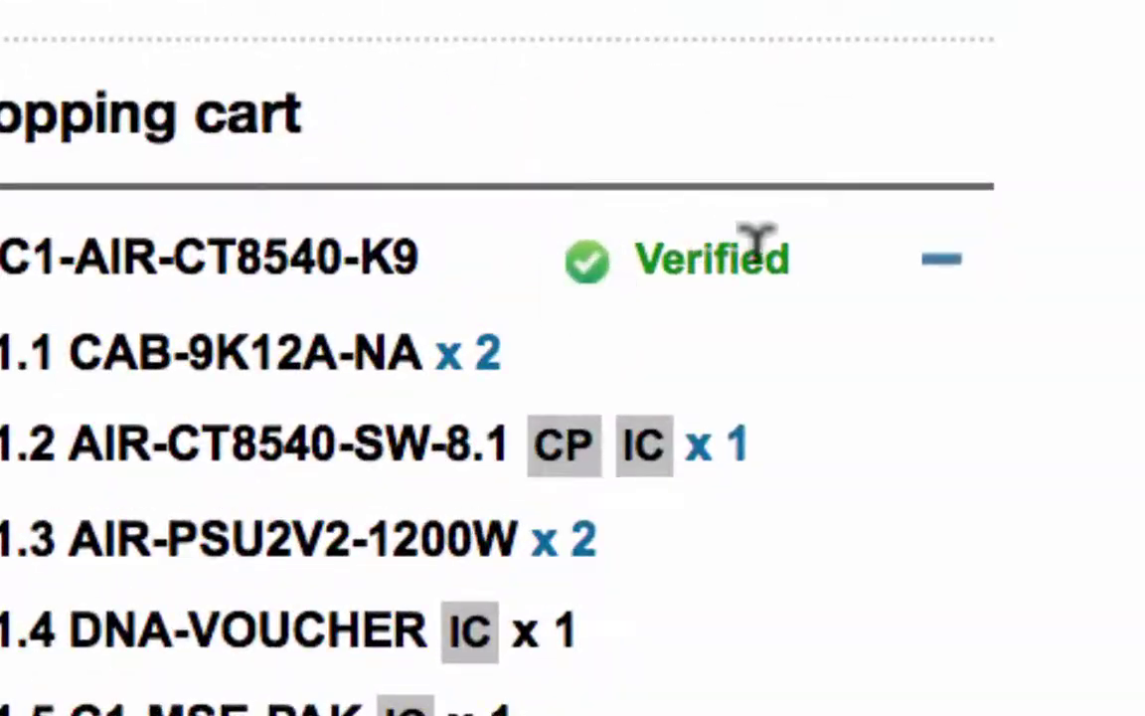
scroll(835, 298, down, 5)
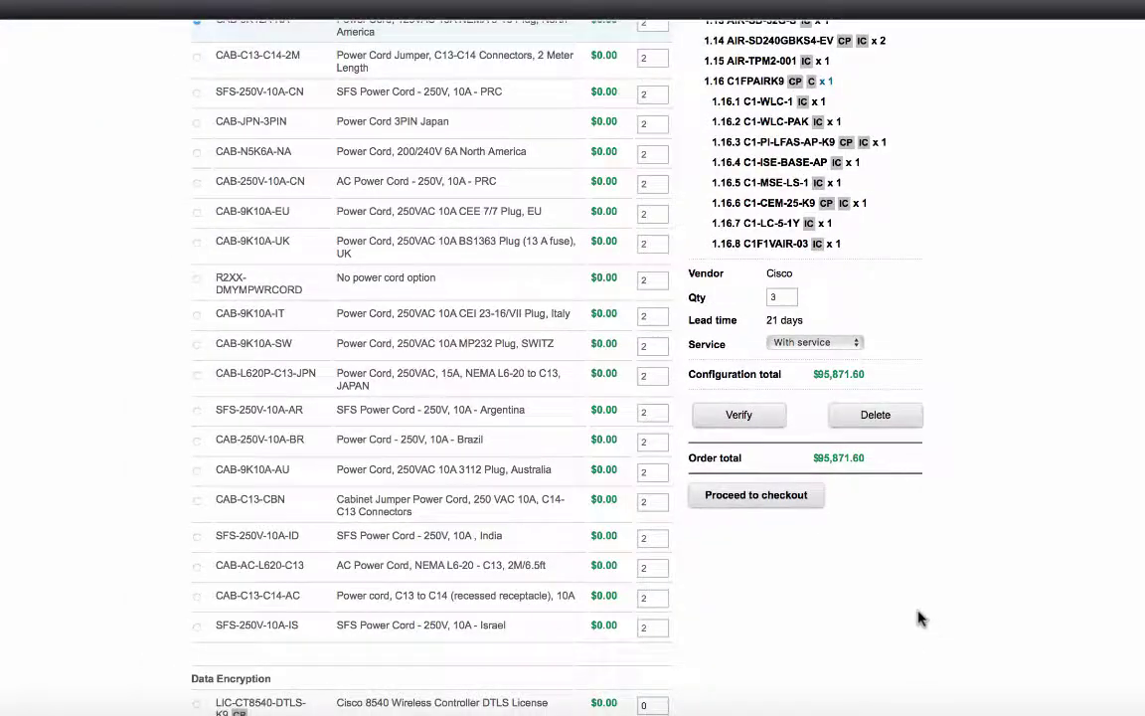
click(738, 500)
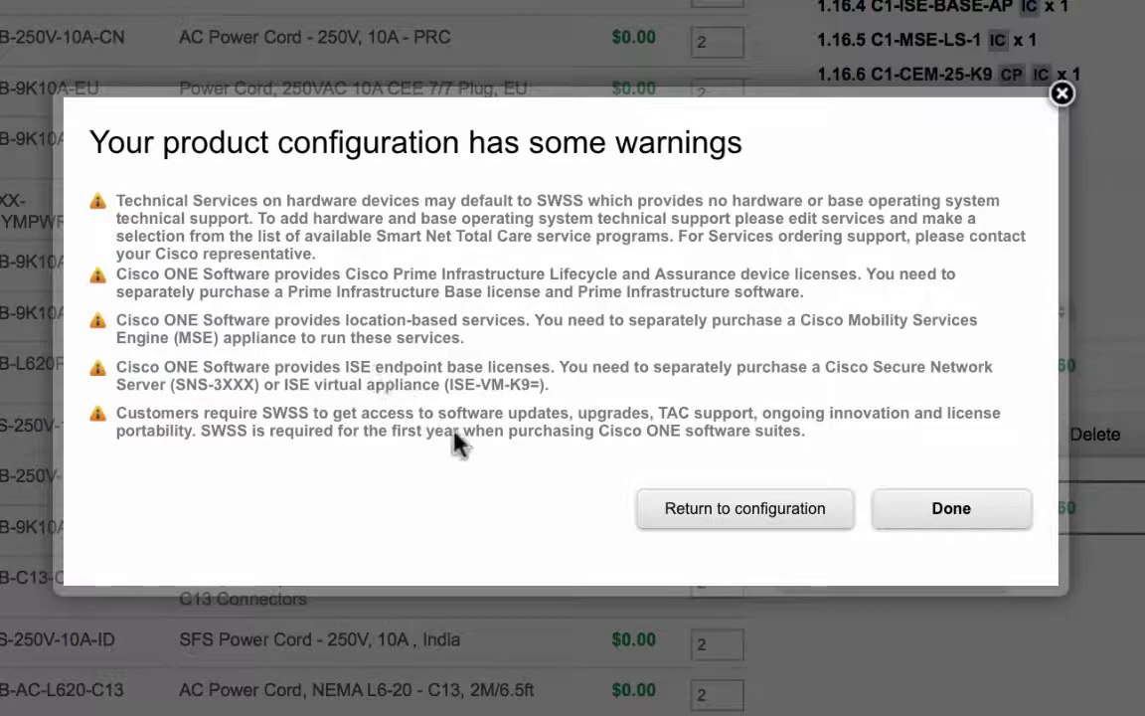
click(949, 527)
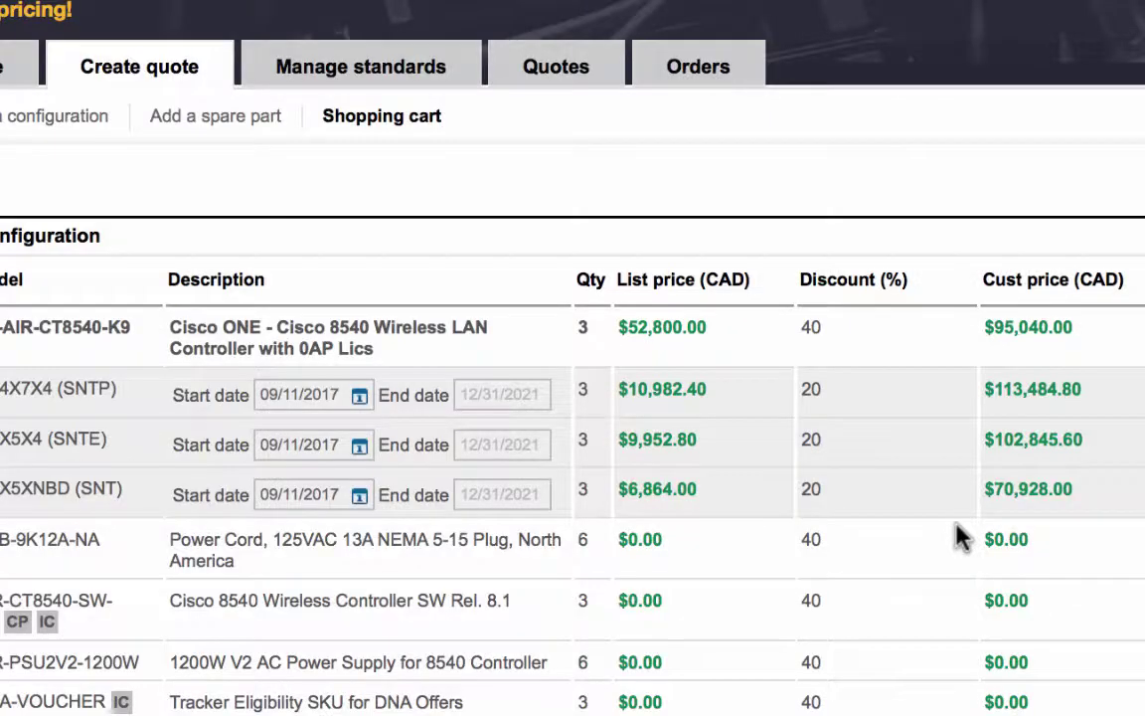
scroll(572, 397, down, 8)
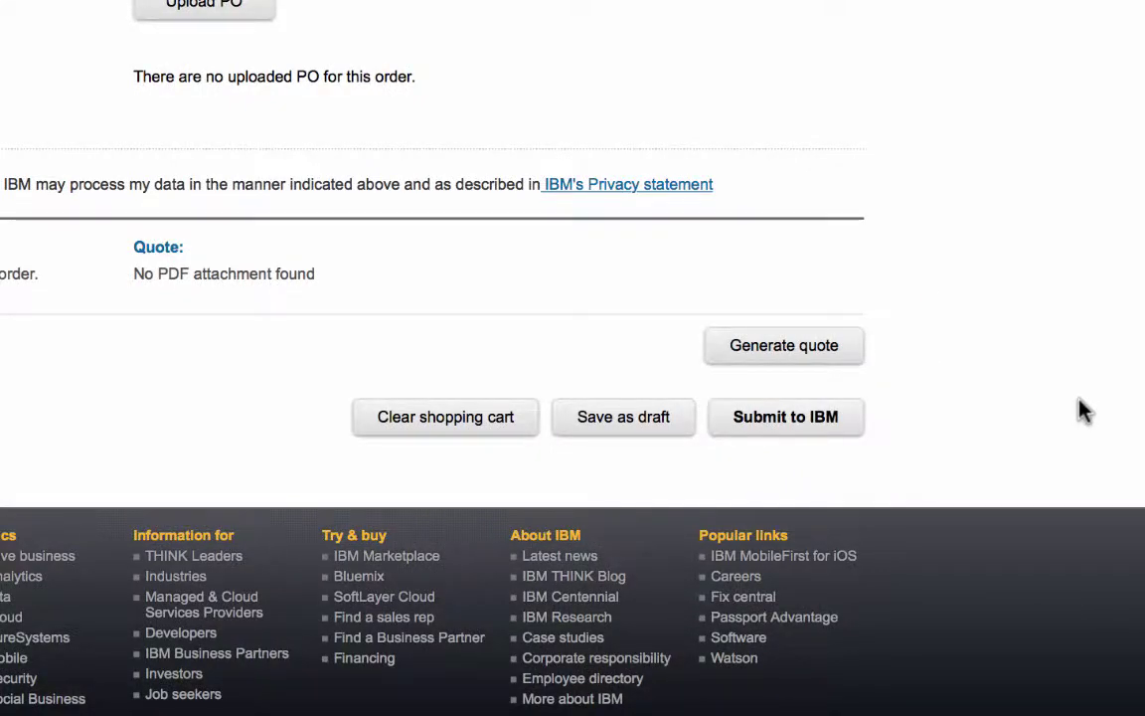
scroll(1081, 412, up, 10)
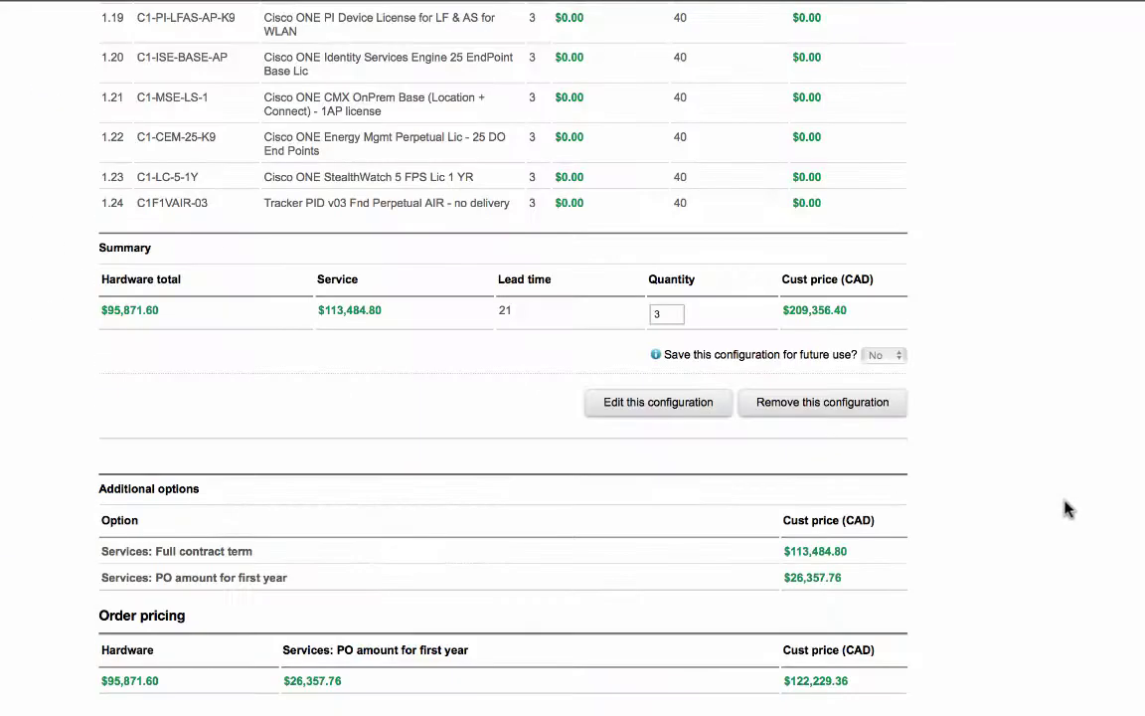
scroll(1066, 509, up, 15)
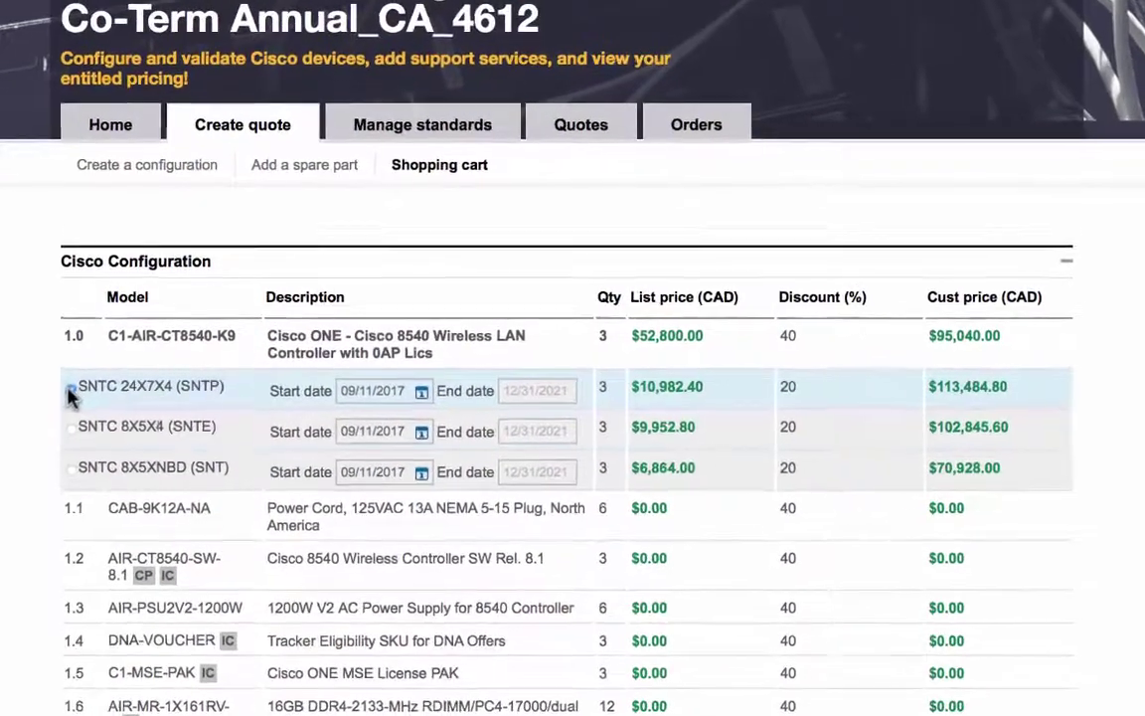
Step: Compare the SNTC support levels, settle on 24X7X4 (SNTP), and select its 12/31/2021 end date
click(71, 431)
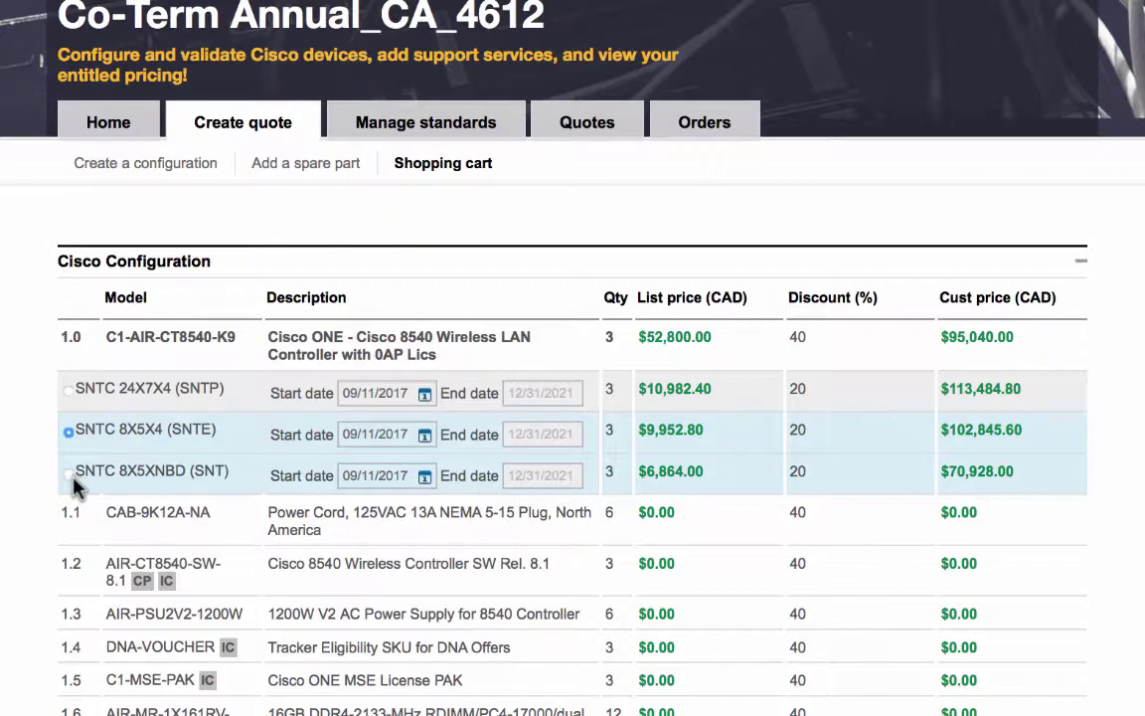
click(68, 475)
click(67, 390)
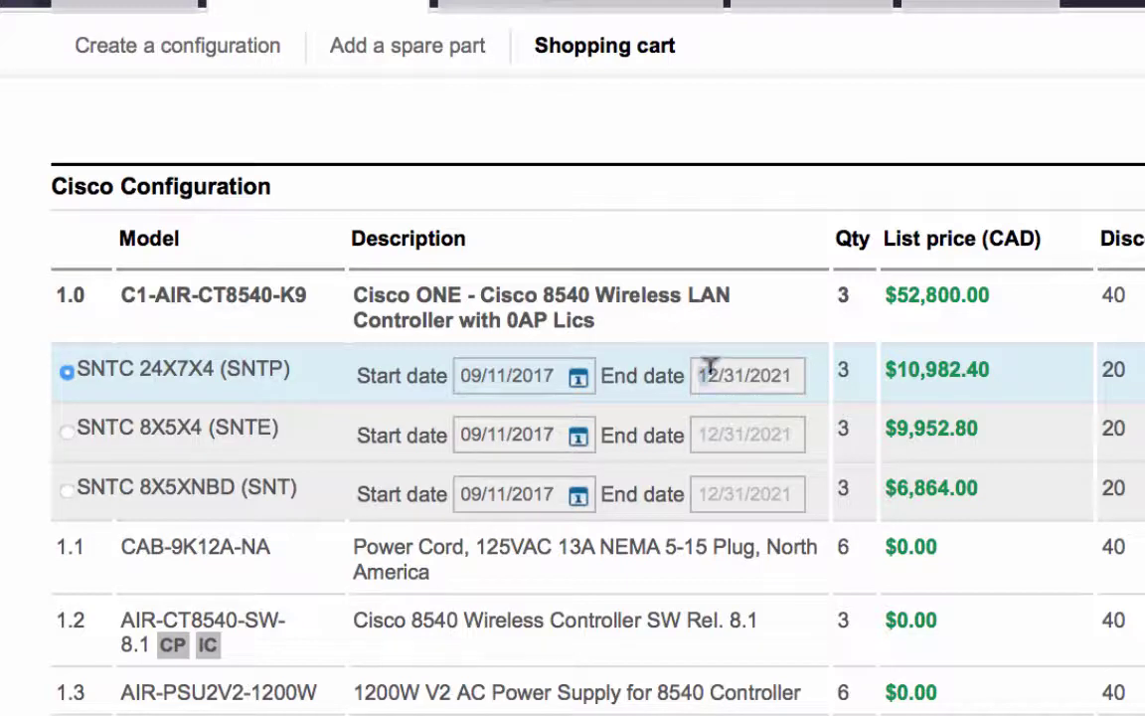
drag(700, 375, 805, 369)
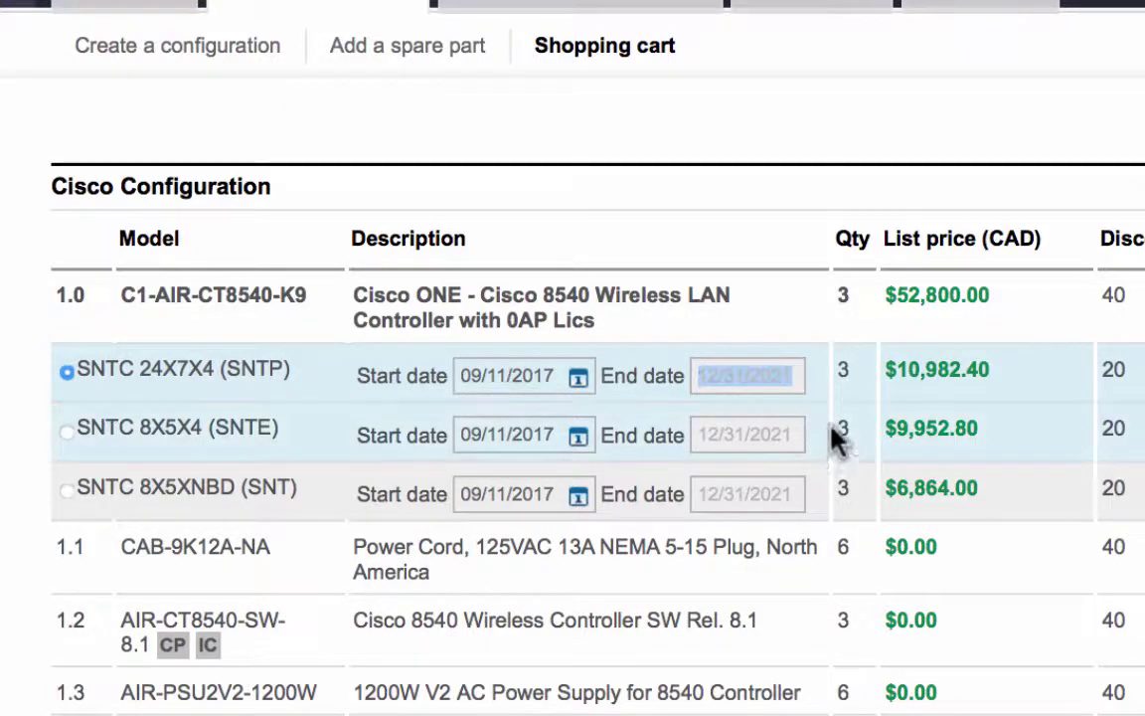
click(832, 427)
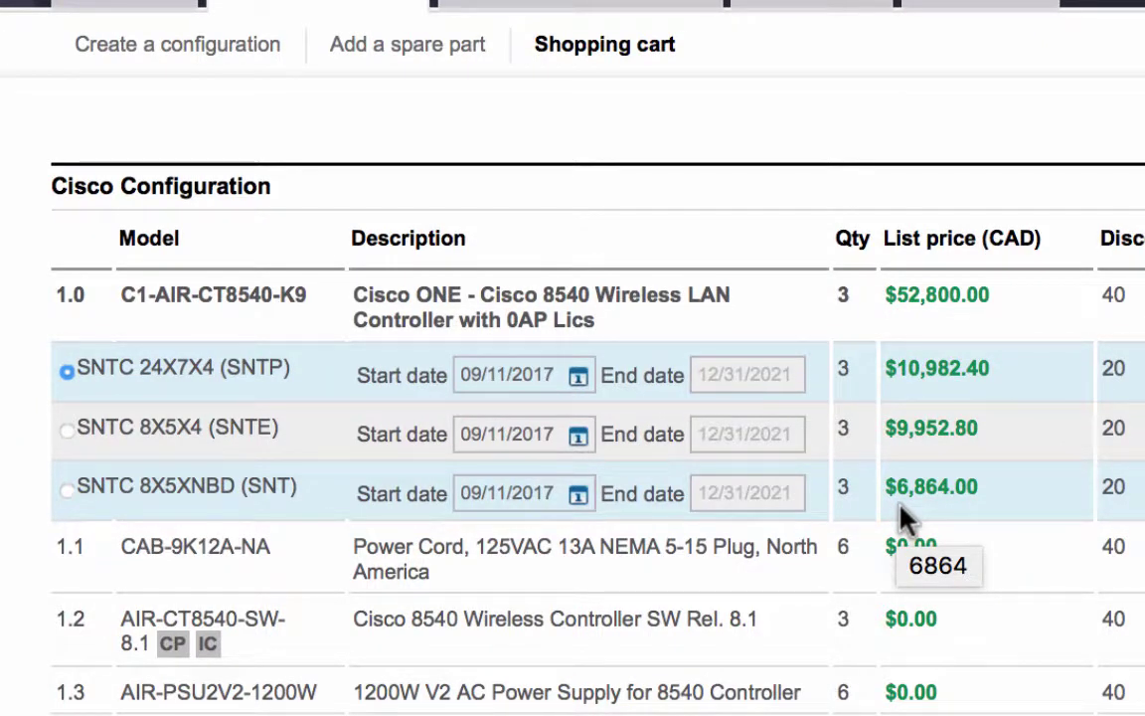
Step: Choose SWSS (ECMU) starting 09/12/2017 and generate the quote
scroll(900, 517, down, 10)
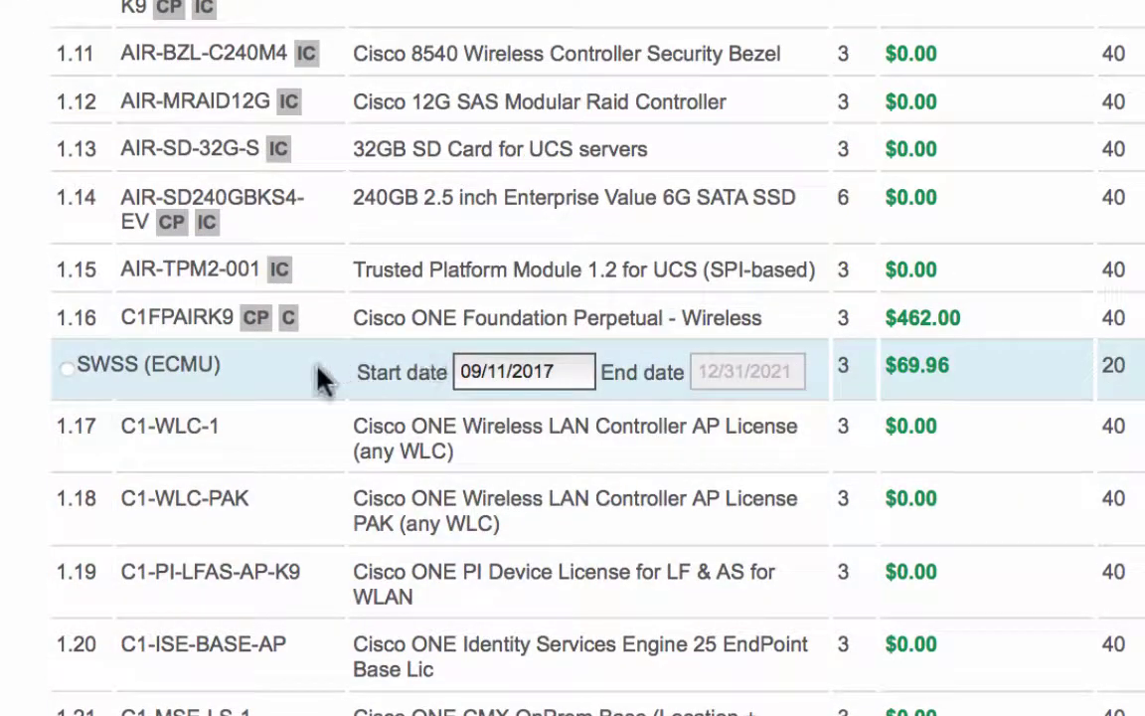
click(66, 369)
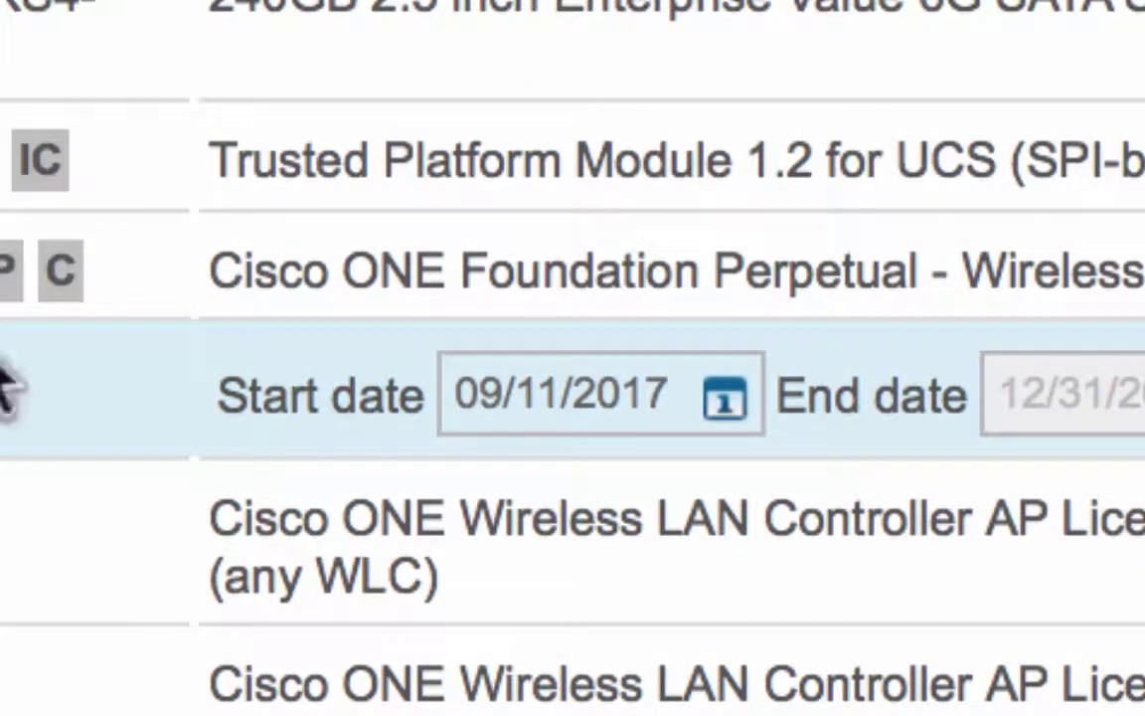
click(731, 402)
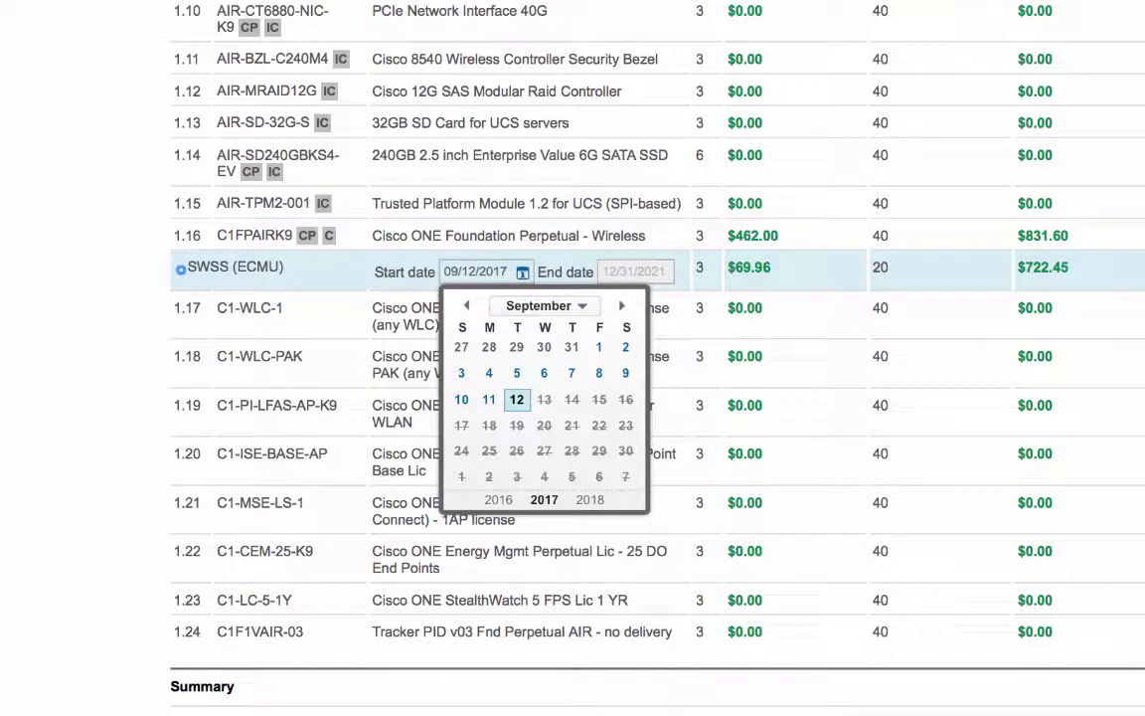
scroll(573, 358, down, 15)
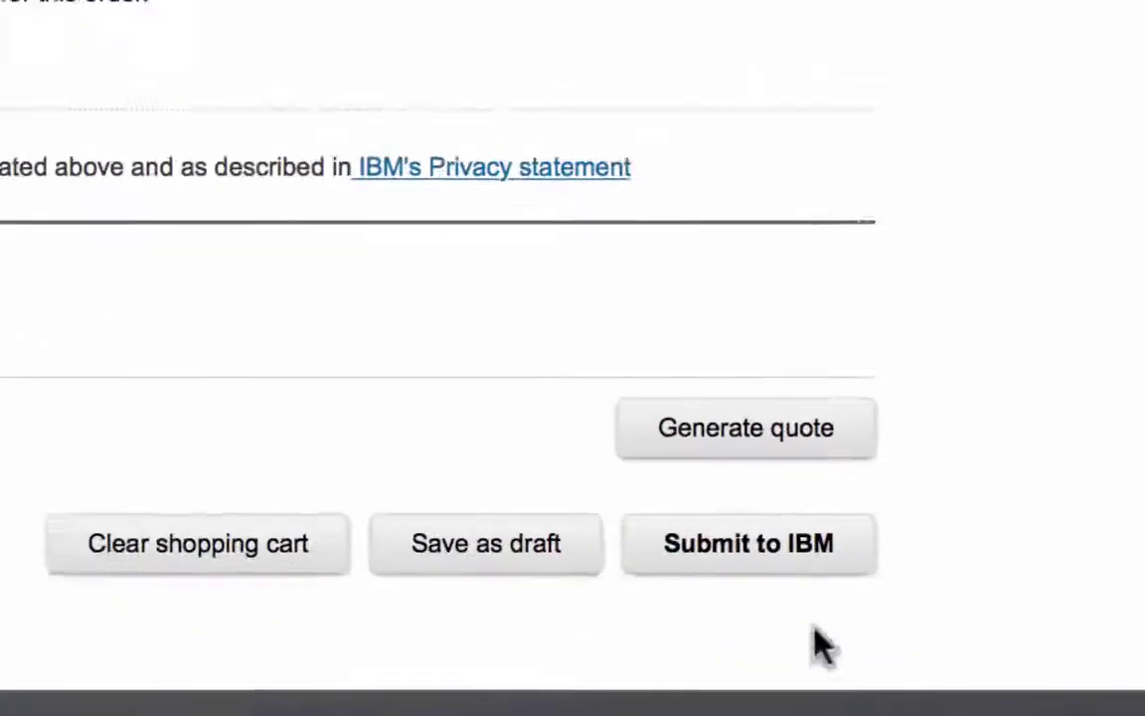
click(637, 423)
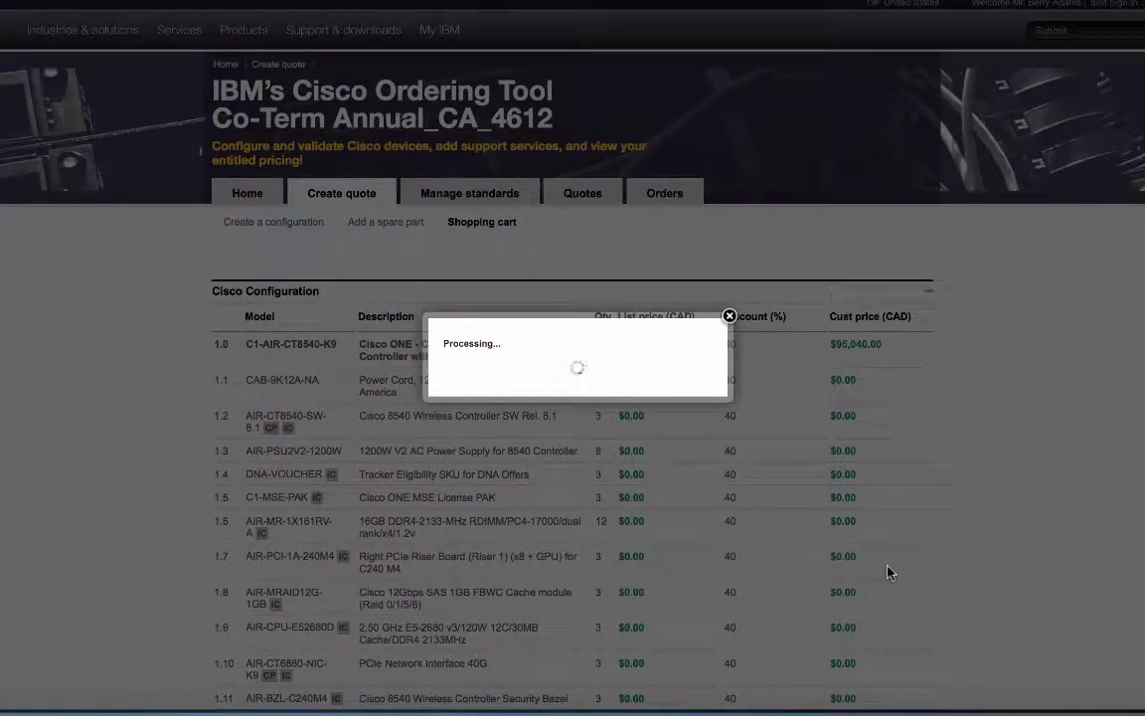
Step: Open Co-Term Annual_CA_4612_031.xls from the Quote section in Excel
scroll(891, 568, down, 12)
scroll(891, 565, down, 6)
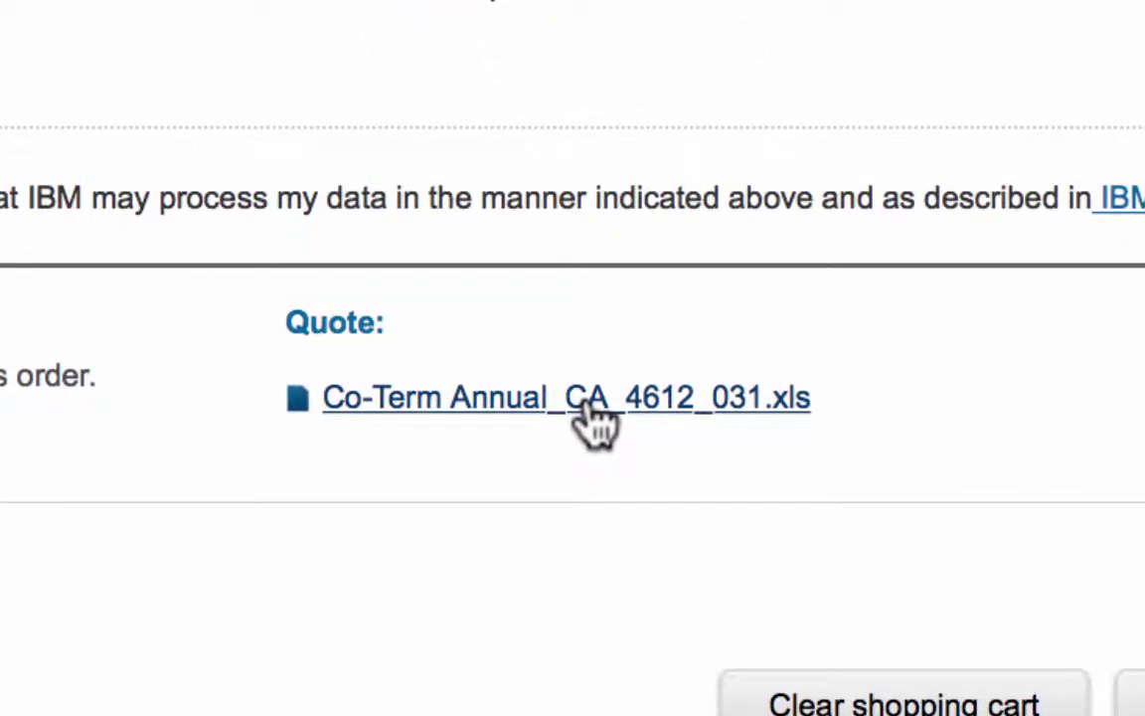
click(593, 415)
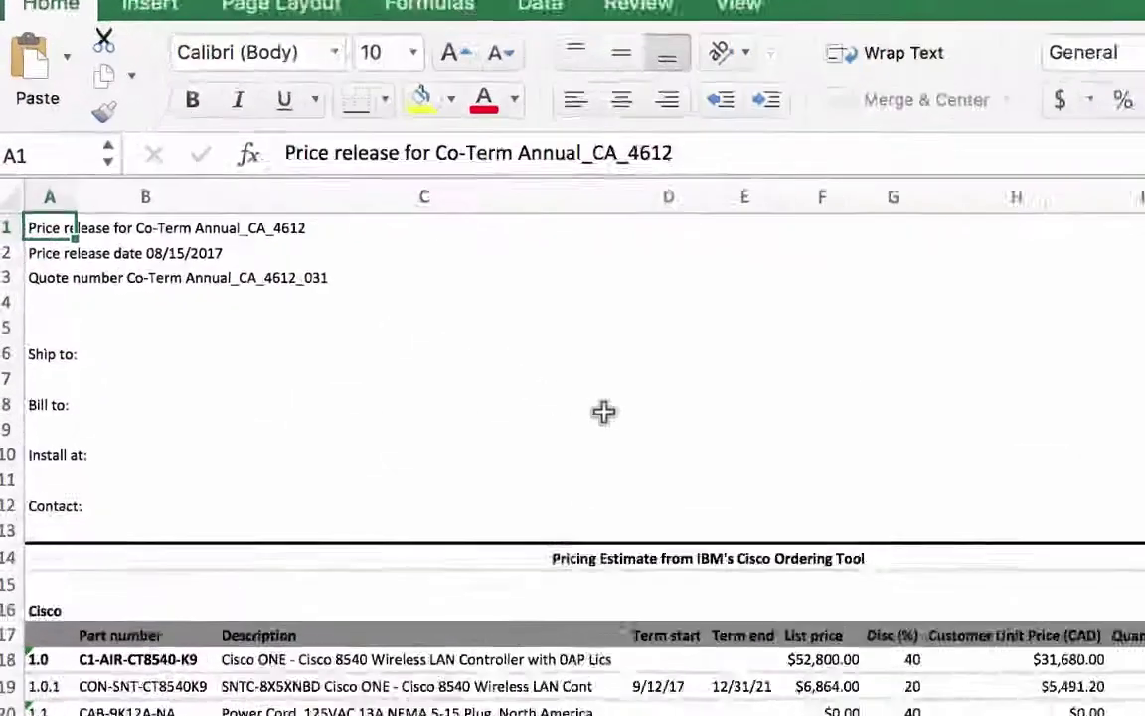
click(604, 412)
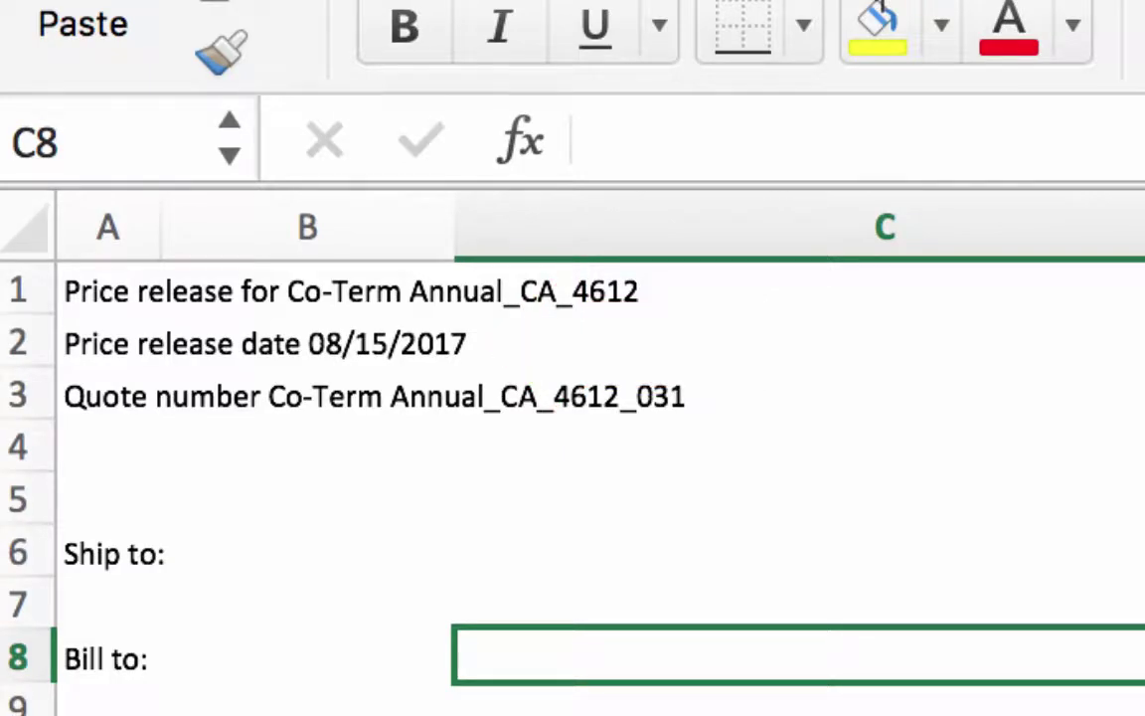
click(801, 344)
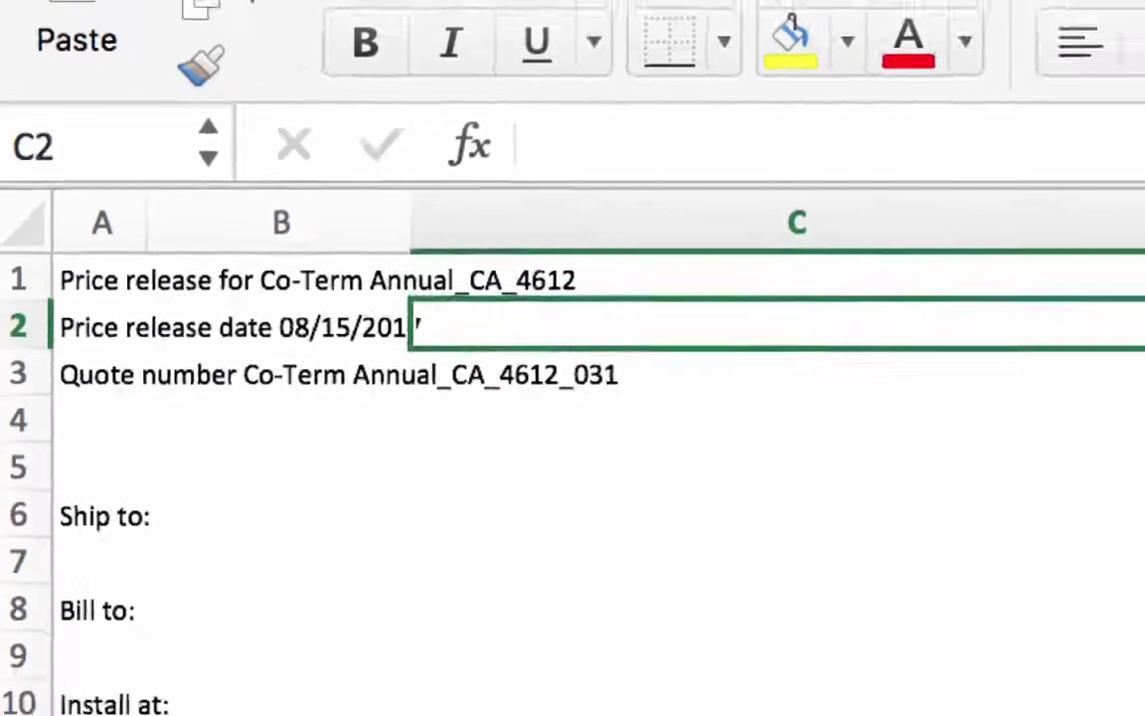
key(Down)
key(Down)
key(Down)
key(Down)
key(Down)
key(Down)
key(Down)
key(Down)
key(Down)
key(Down)
key(Down)
key(Down)
key(Down)
key(Down)
key(Down)
key(Down)
key(Down)
key(Down)
key(Down)
key(Down)
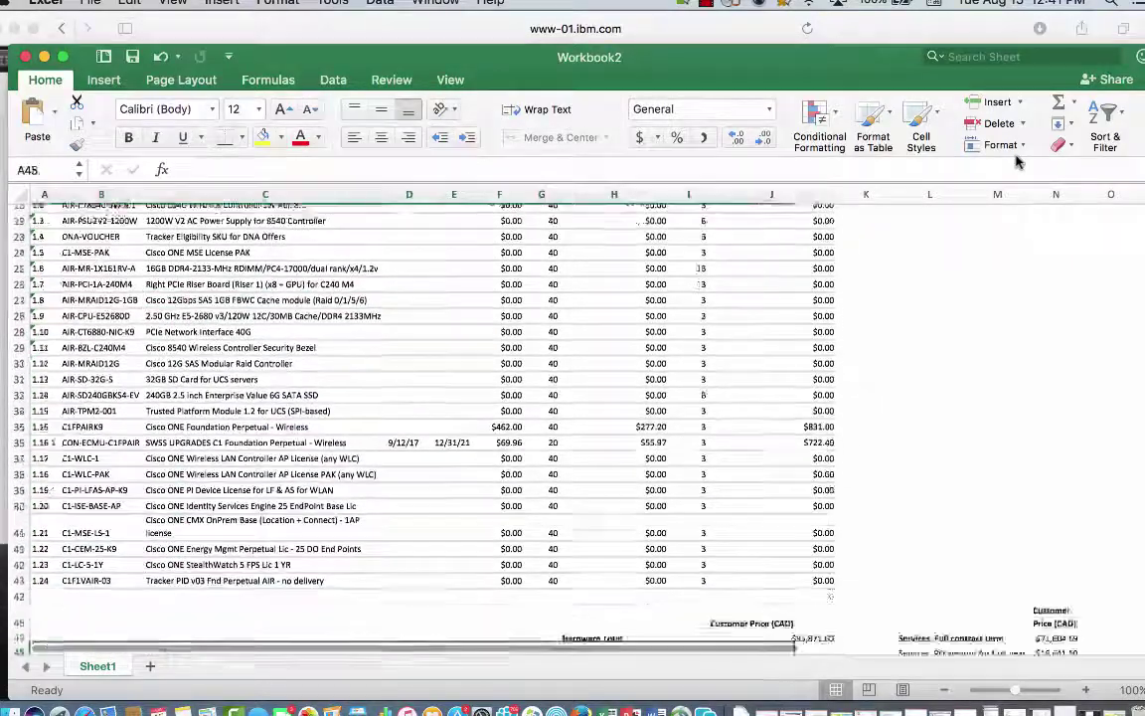
key(Down)
key(Down)
key(Down)
key(Down)
key(Down)
key(Down)
key(Down)
key(Down)
key(Down)
key(Down)
key(Down)
key(Down)
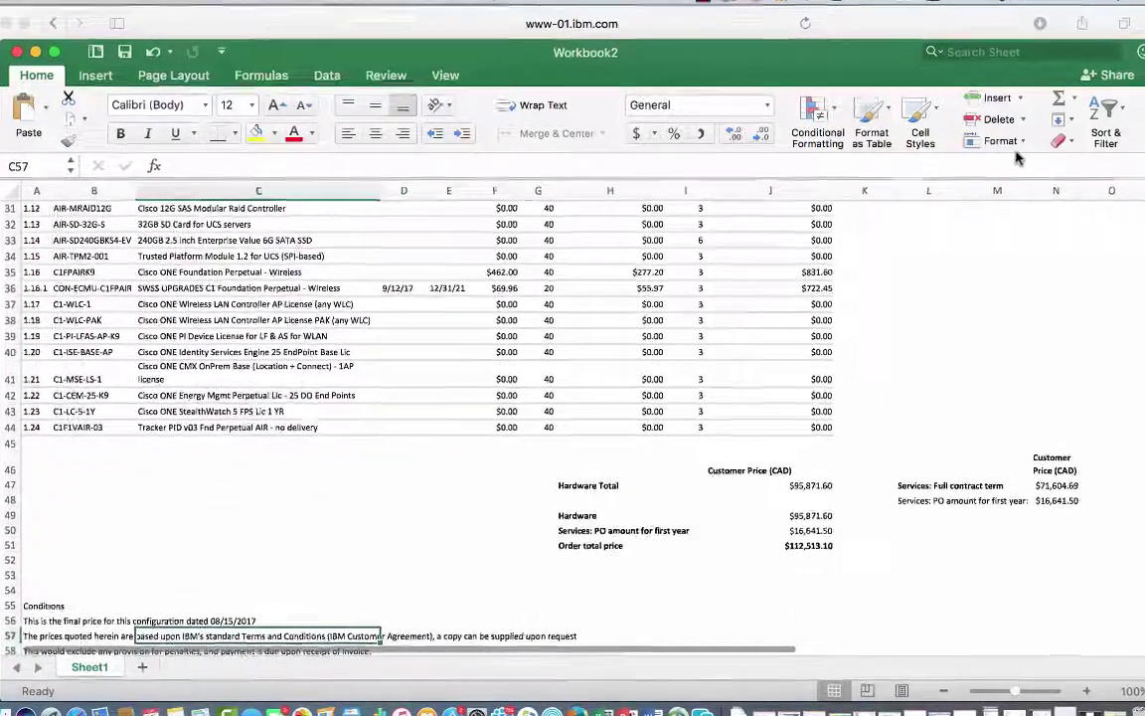
key(Down)
key(Down)
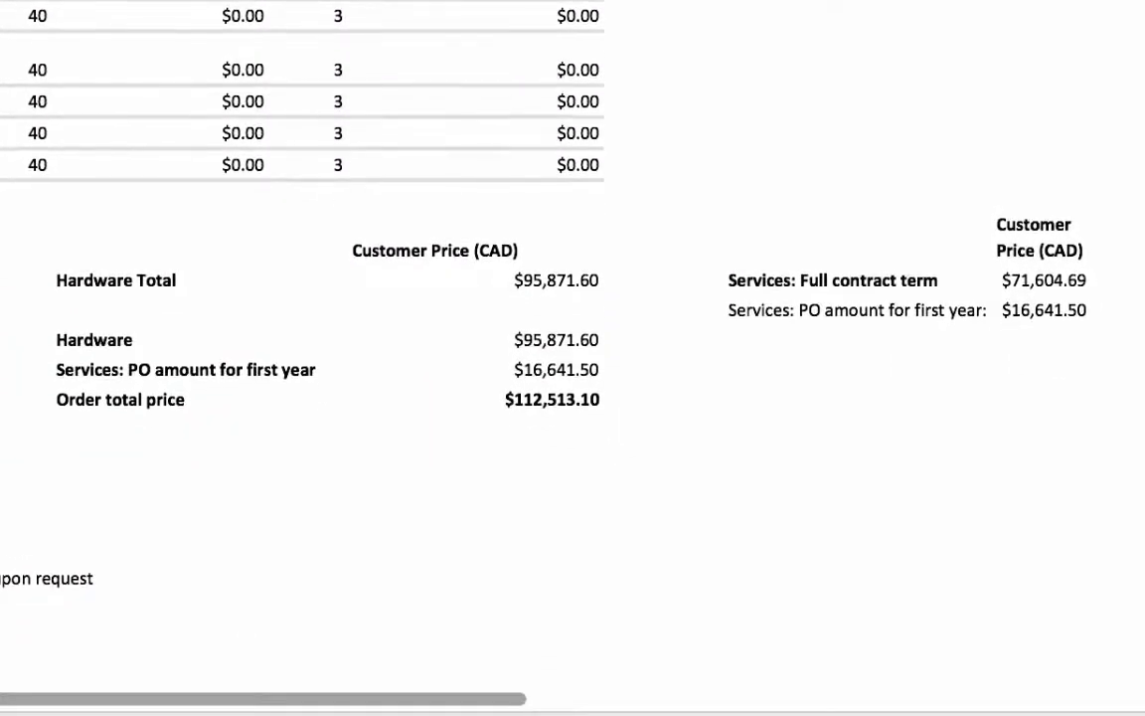
key(Down)
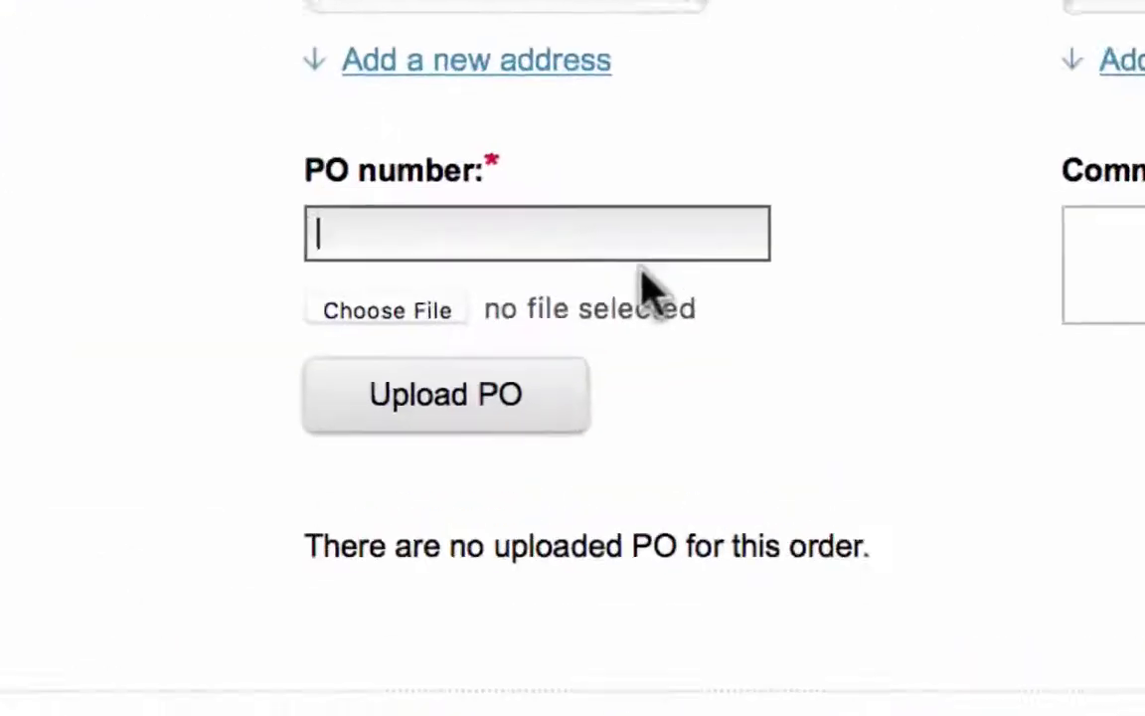
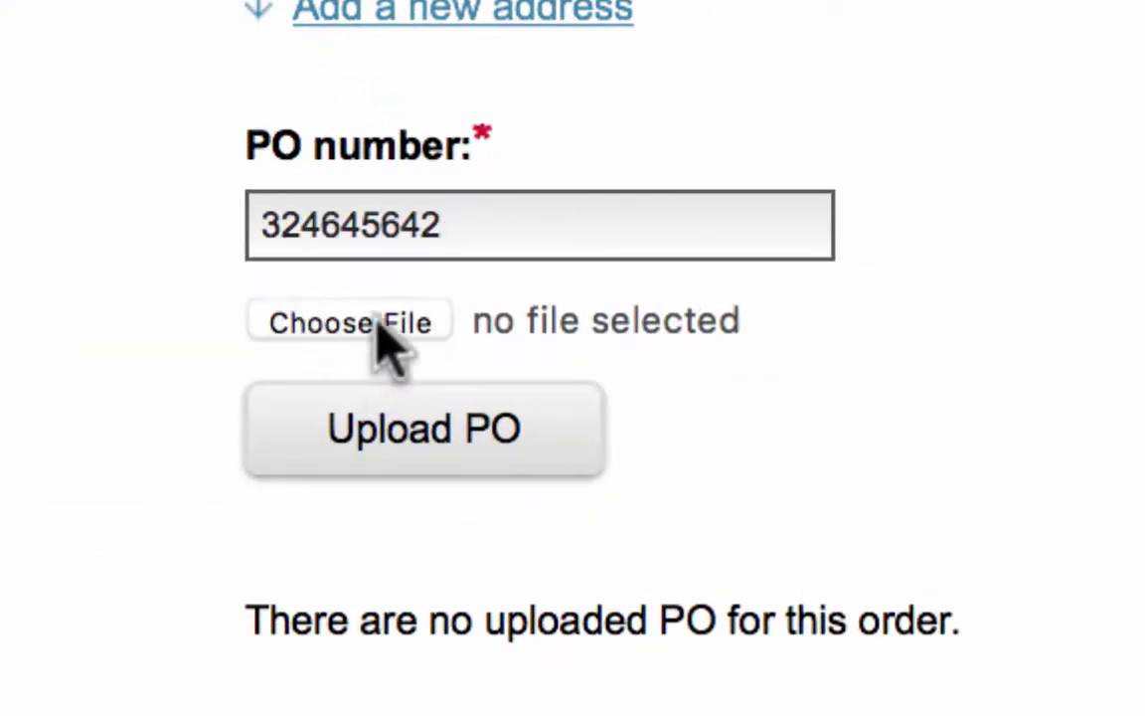
Step: Enter the PO number and upload 'Screen Shot 2017-04-28 at 11.42.54 AM (2).png' as the PO
click(385, 328)
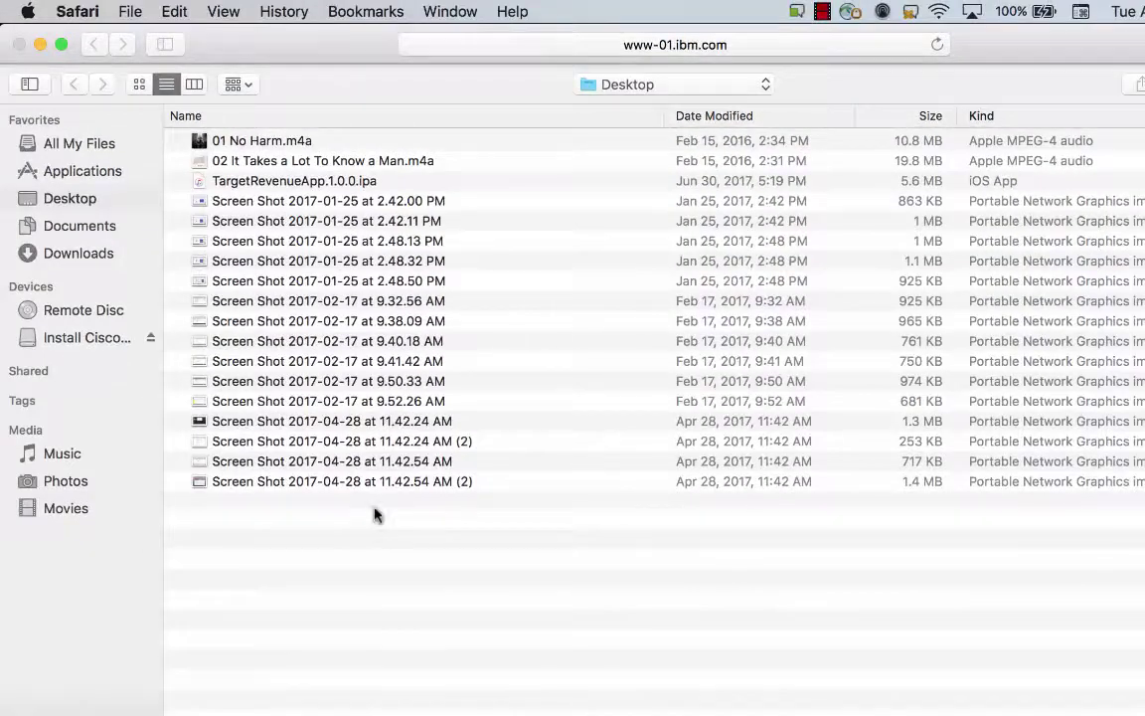
double_click(382, 486)
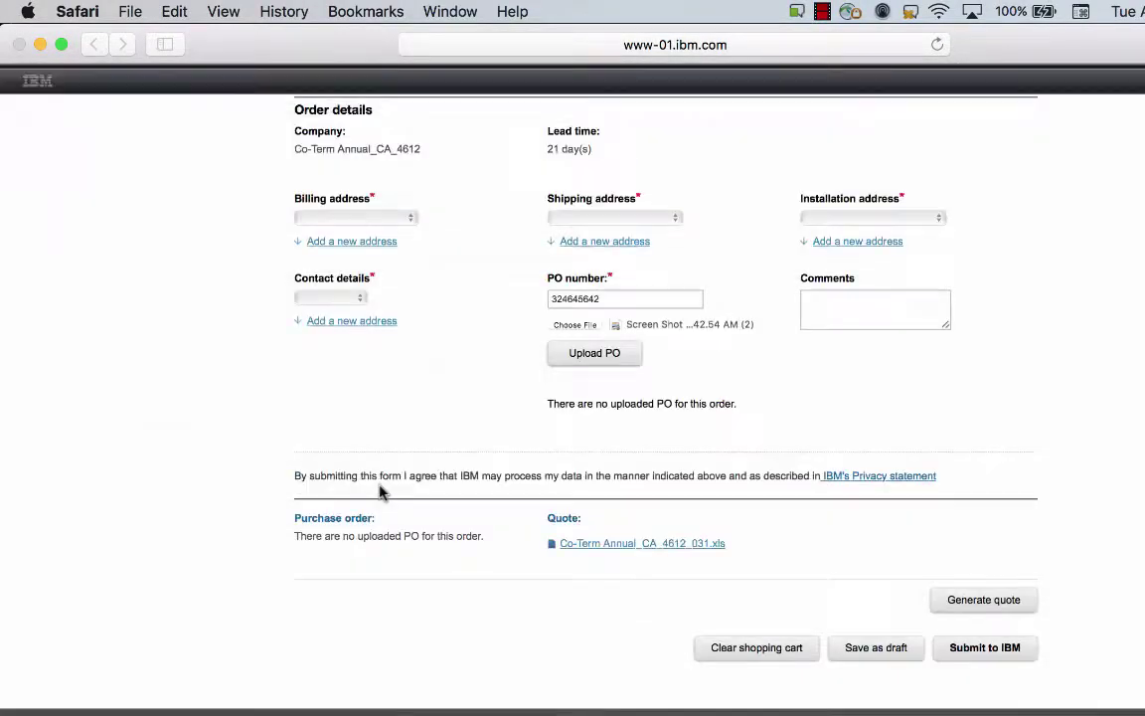
click(602, 355)
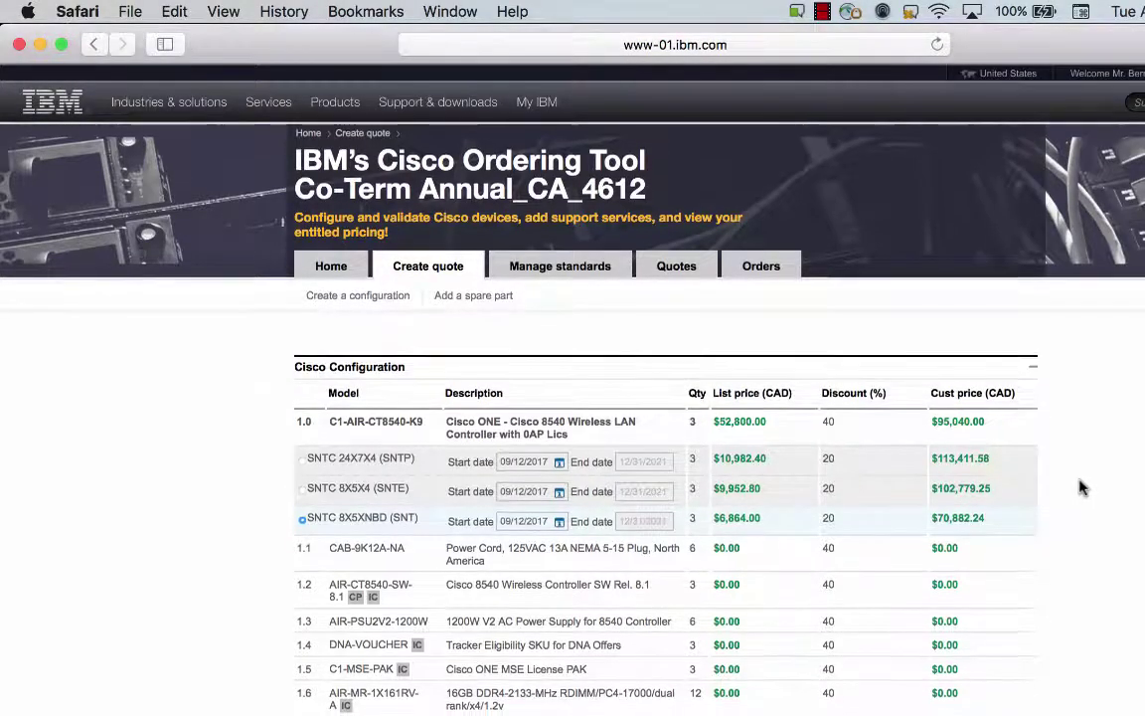
scroll(1081, 487, down, 20)
scroll(1082, 487, down, 10)
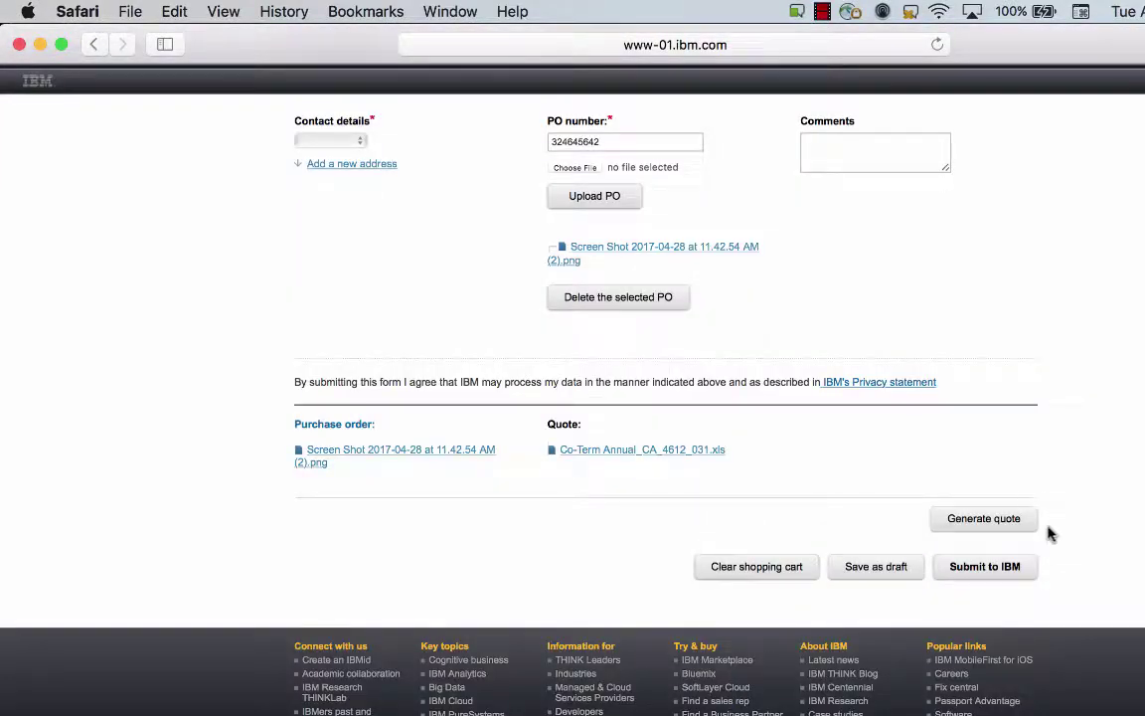